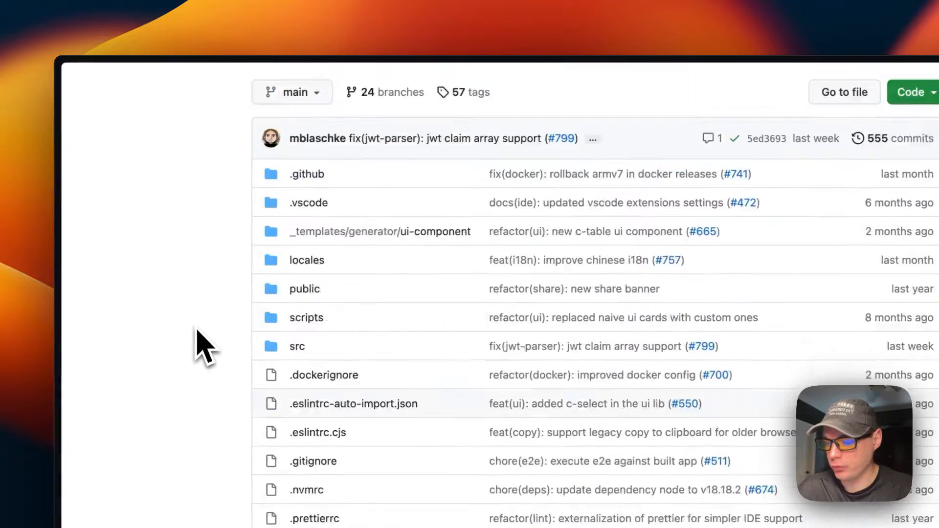
# - Look through the file list and README of the IT-Tools GitHub repository
pyautogui.scroll(-15, 204, 346)
pyautogui.scroll(-20, 200, 367)
pyautogui.scroll(20, 196, 352)
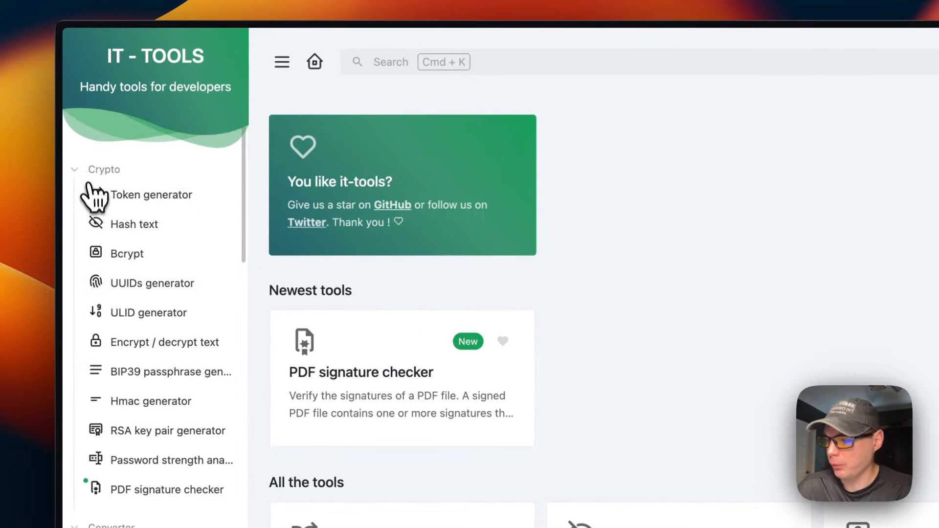
# - Collapse the tool categories in the IT-Tools navigation, from Crypto through Data
pyautogui.click(89, 177)
pyautogui.click(94, 199)
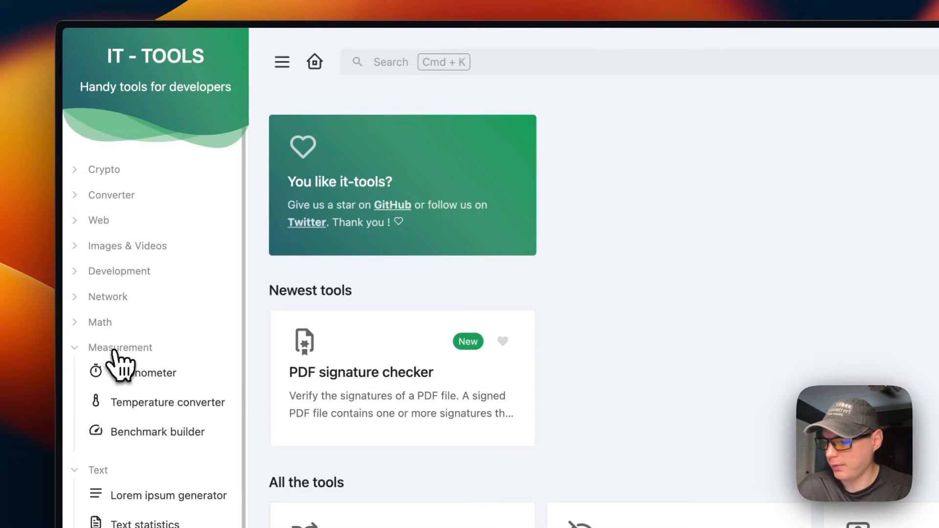
pyautogui.click(108, 374)
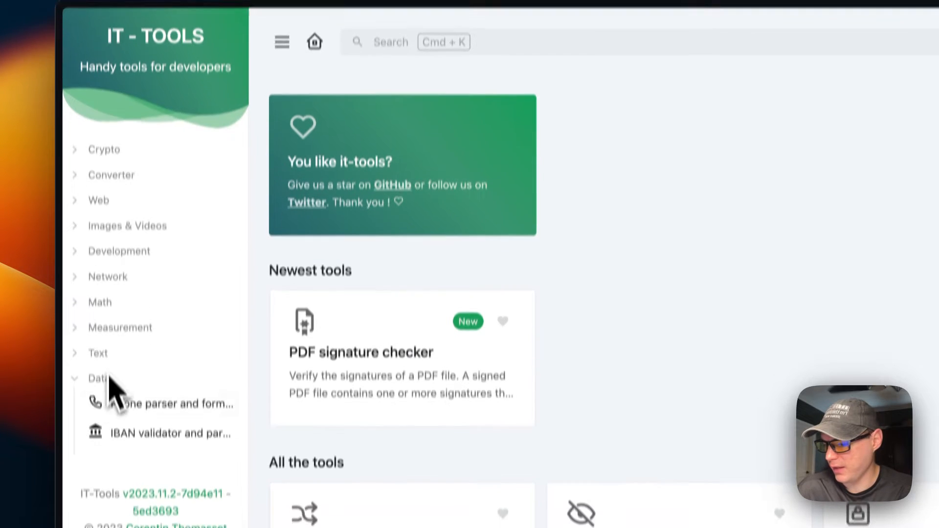
pyautogui.click(101, 399)
pyautogui.click(99, 399)
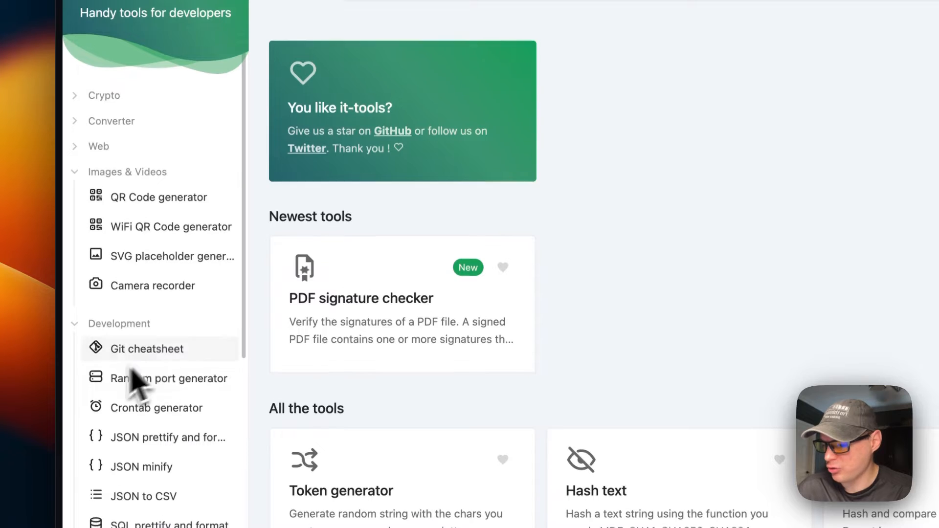
# - Expand the Images & Videos, Web, Converter and Crypto categories to view the tools they contain
pyautogui.scroll(-3, 131, 376)
pyautogui.scroll(5, 147, 196)
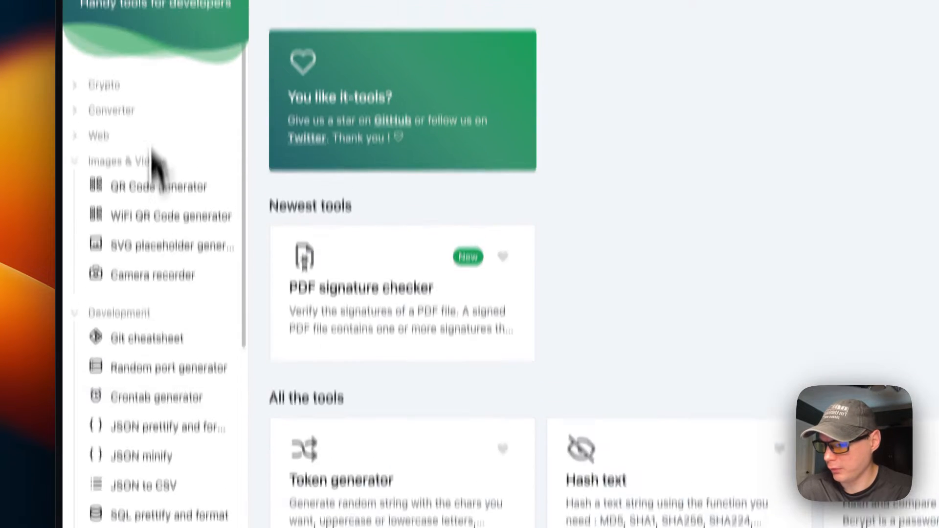
pyautogui.click(108, 223)
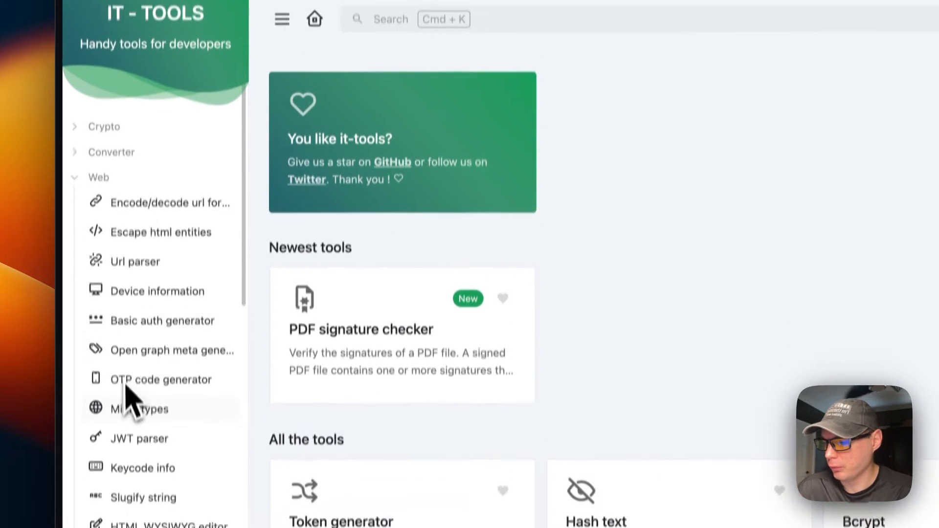
pyautogui.click(119, 204)
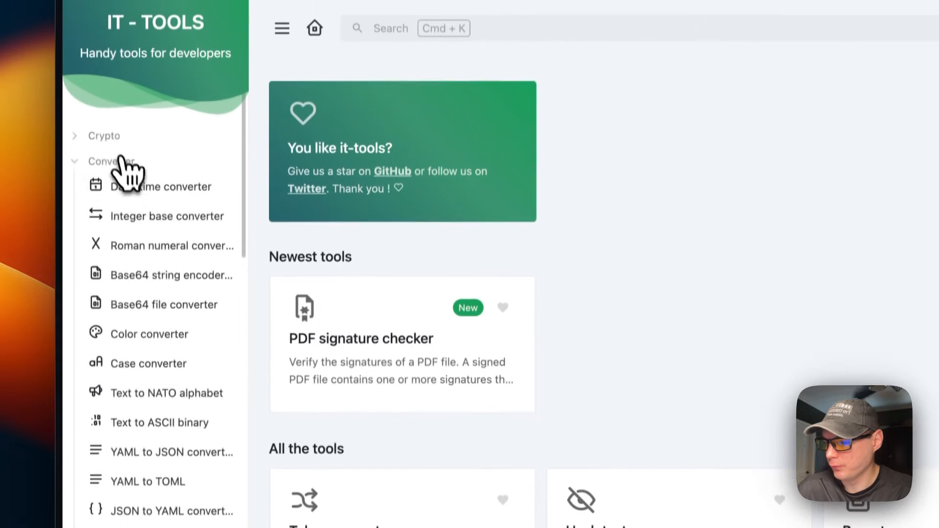
pyautogui.click(108, 71)
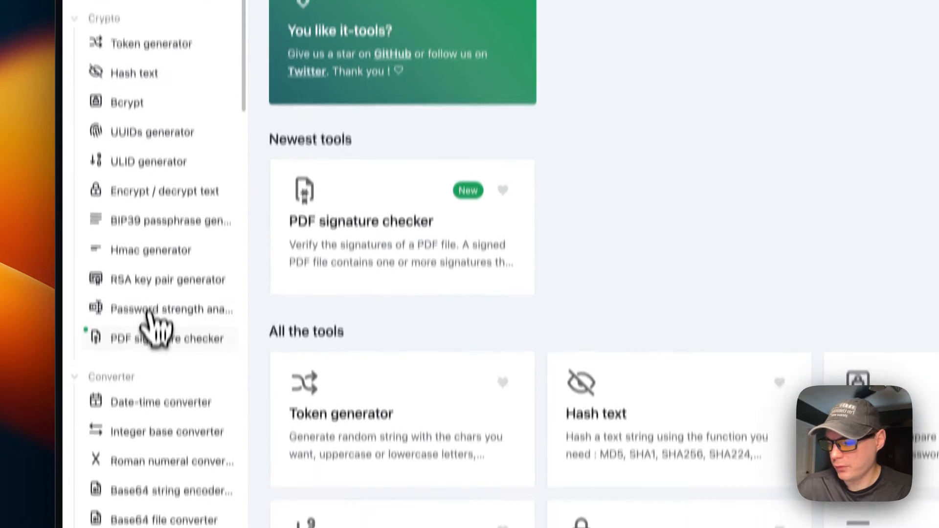
# - View the PDF signature checker and Token generator tools, and go back to the previous pages
pyautogui.click(154, 339)
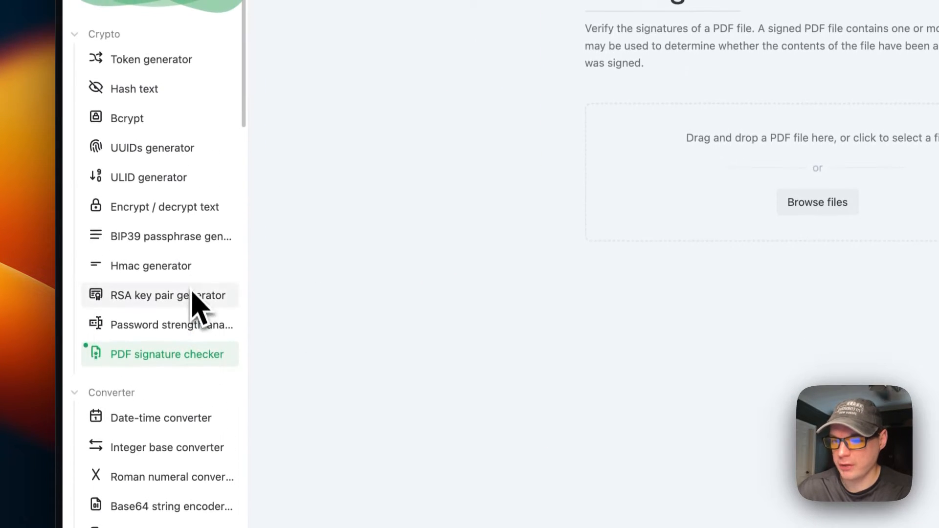
pyautogui.click(130, 57)
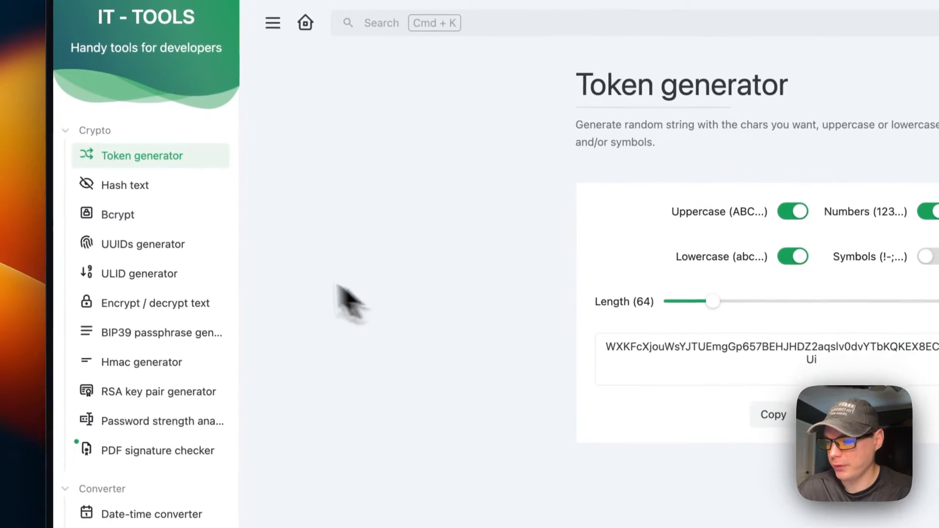
pyautogui.press('super+bracketleft')
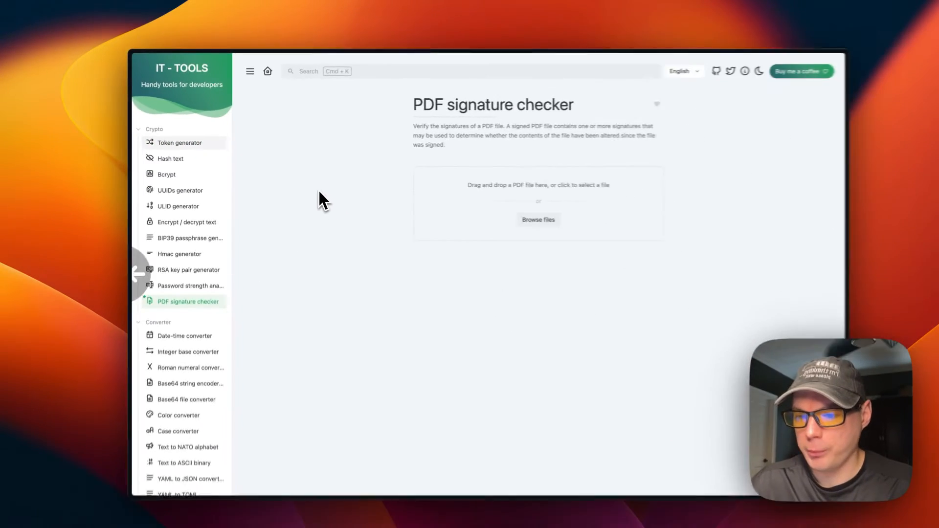
pyautogui.press('super+bracketleft')
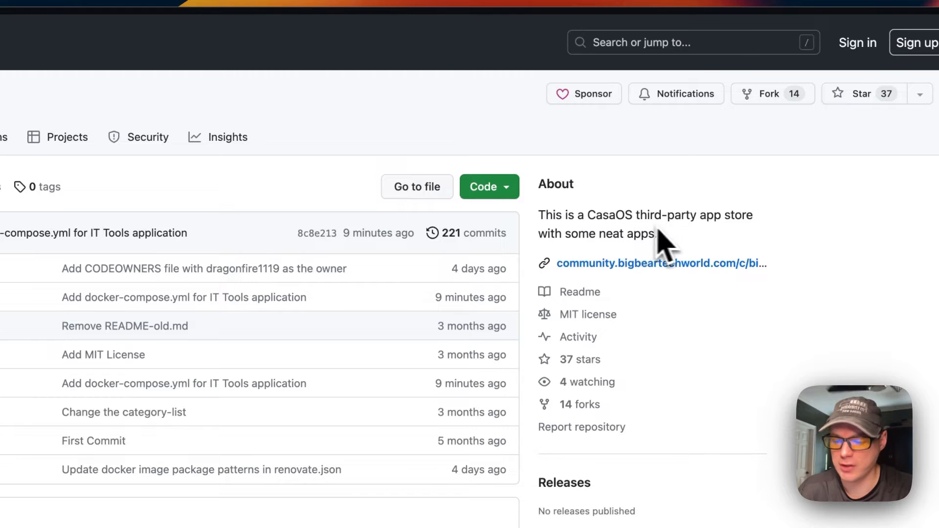
# - Read the big-bear-casaos README on GitHub, from the App Store URL down to the supported CasaOS version note
pyautogui.scroll(-5, 666, 242)
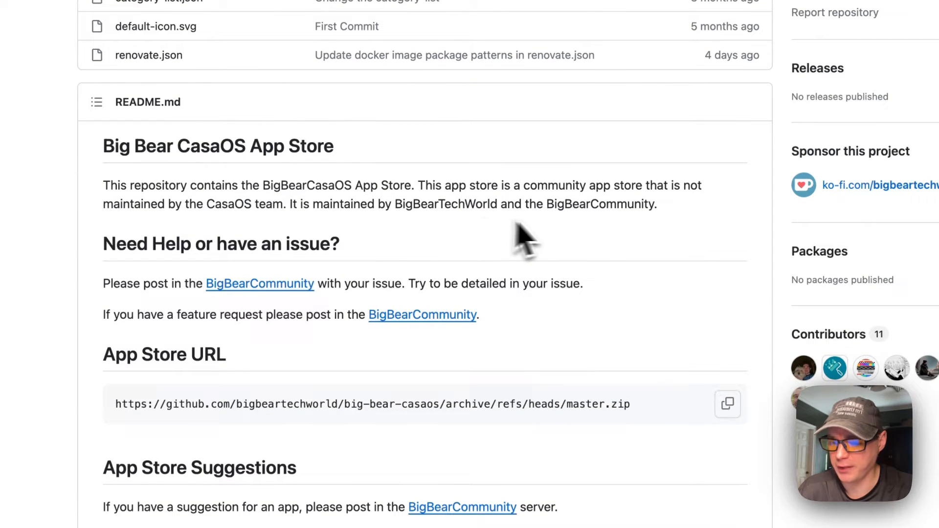
pyautogui.scroll(-4, 392, 267)
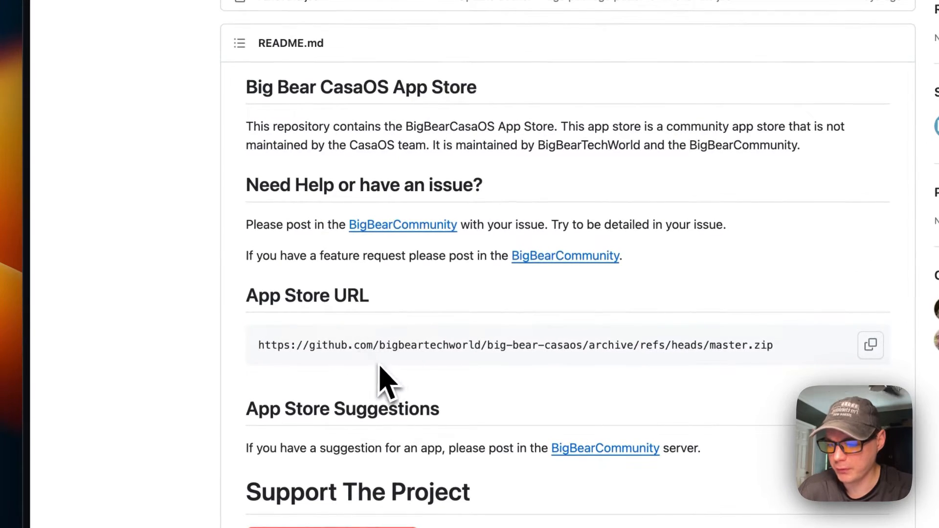
pyautogui.scroll(-10, 381, 368)
pyautogui.scroll(-20, 415, 325)
pyautogui.scroll(-20, 406, 308)
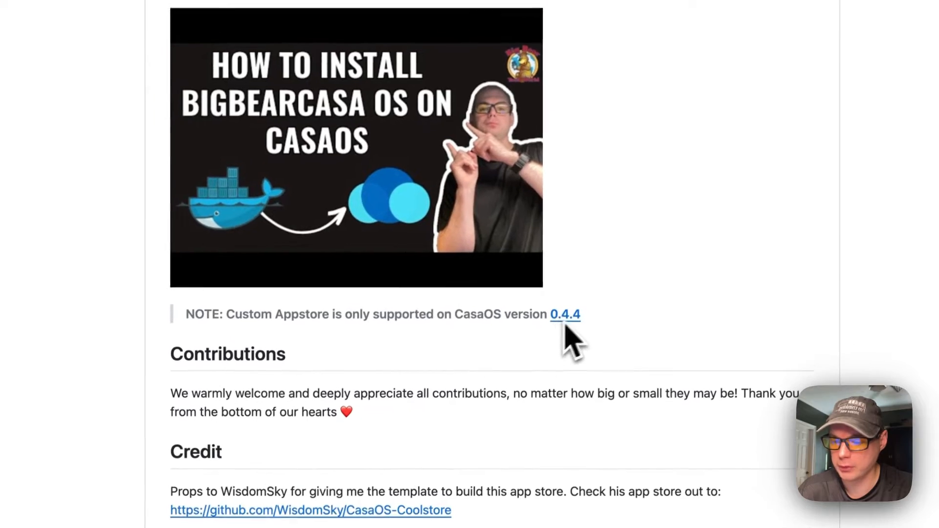
# - Copy the App Store URL from the README and add it as a new source in the CasaOS App Store
pyautogui.scroll(20, 418, 294)
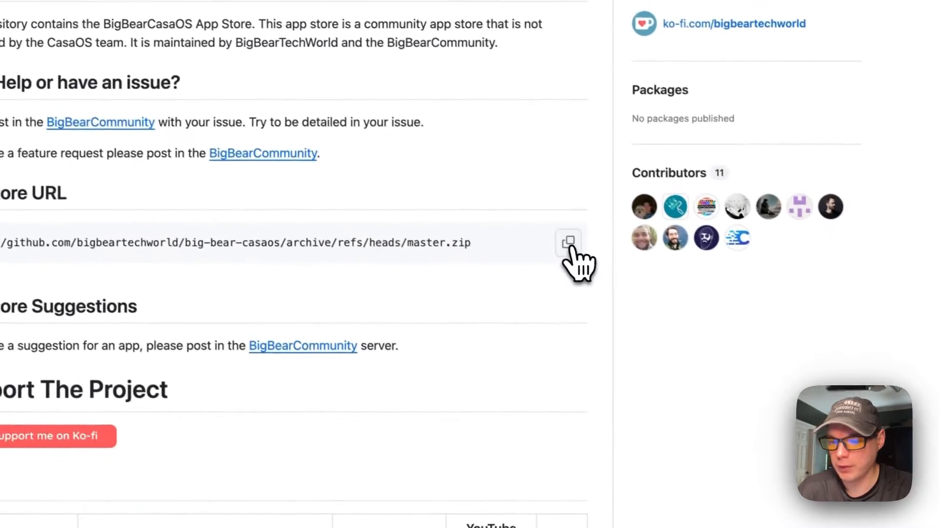
pyautogui.click(569, 243)
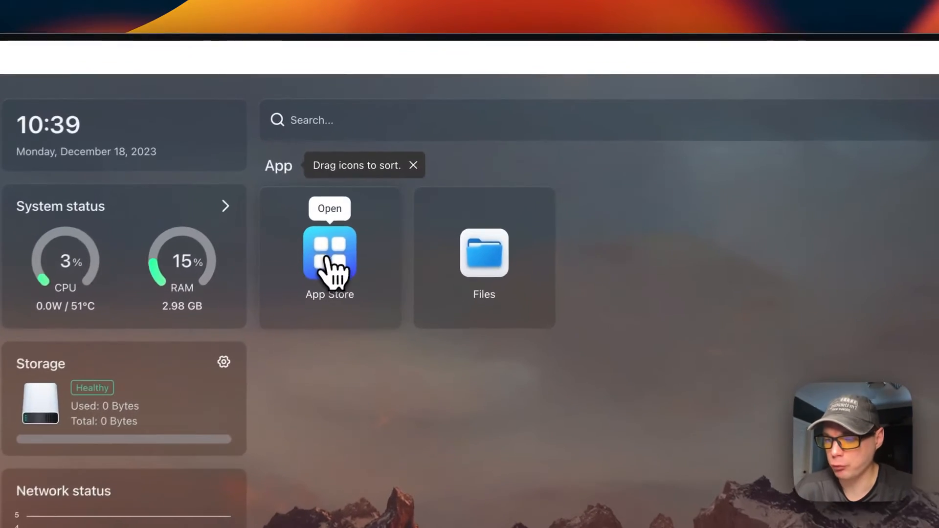
pyautogui.click(378, 169)
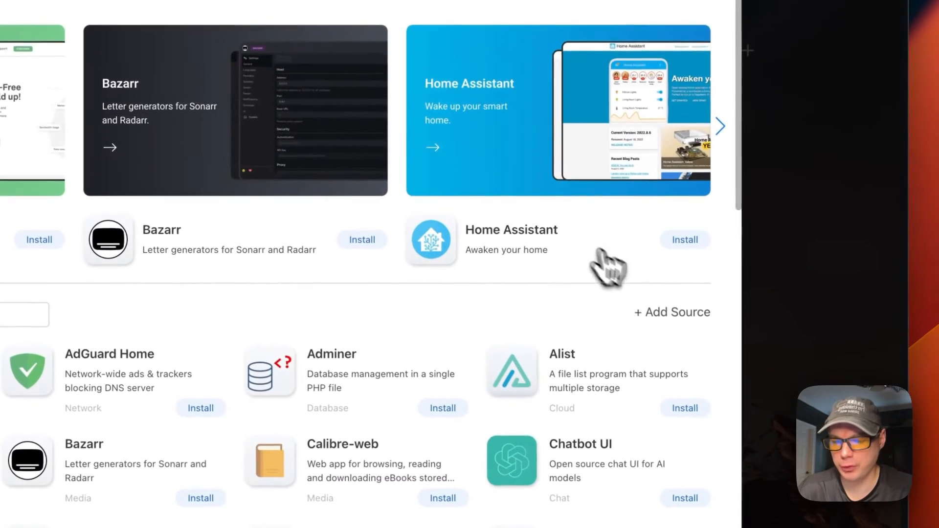
pyautogui.click(662, 309)
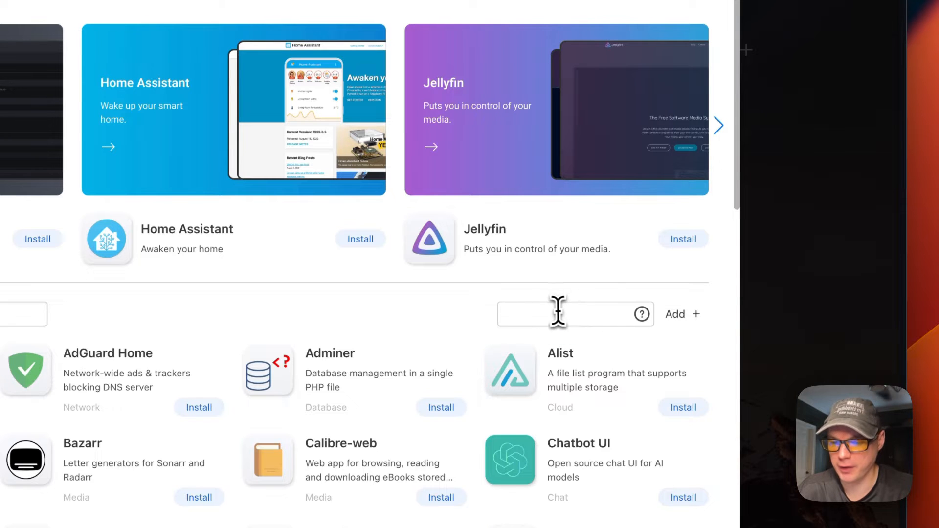
pyautogui.press('super+v')
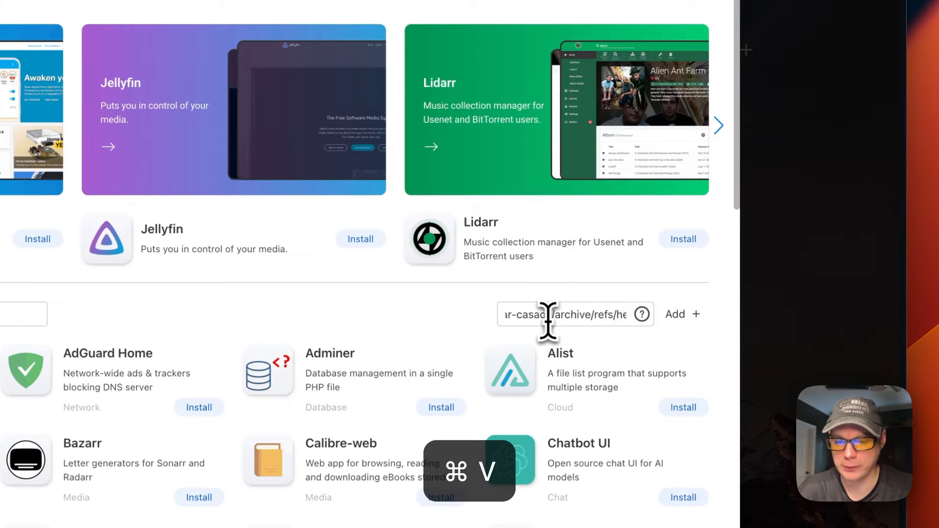
pyautogui.hscroll(-2, 548, 322)
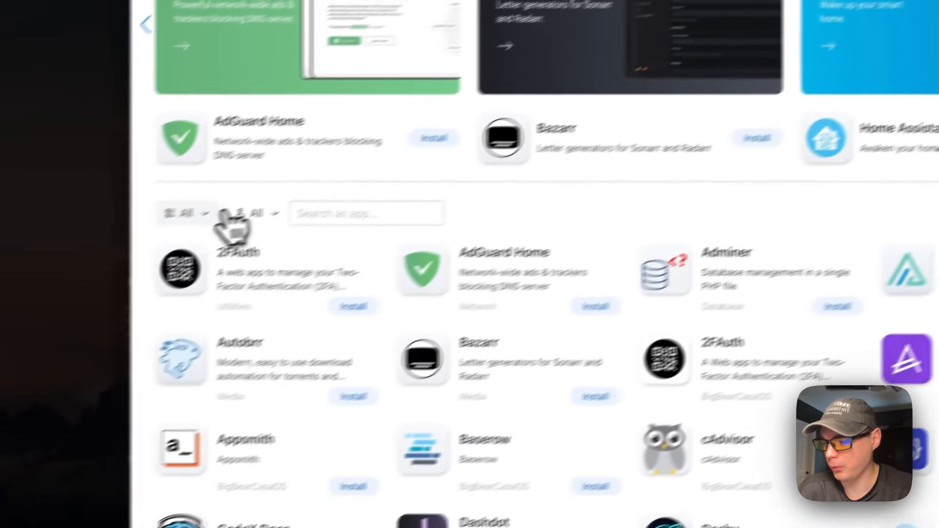
# - Reload the CasaOS dashboard and filter the App Store by the BigBearCasaOS category
pyautogui.click(260, 188)
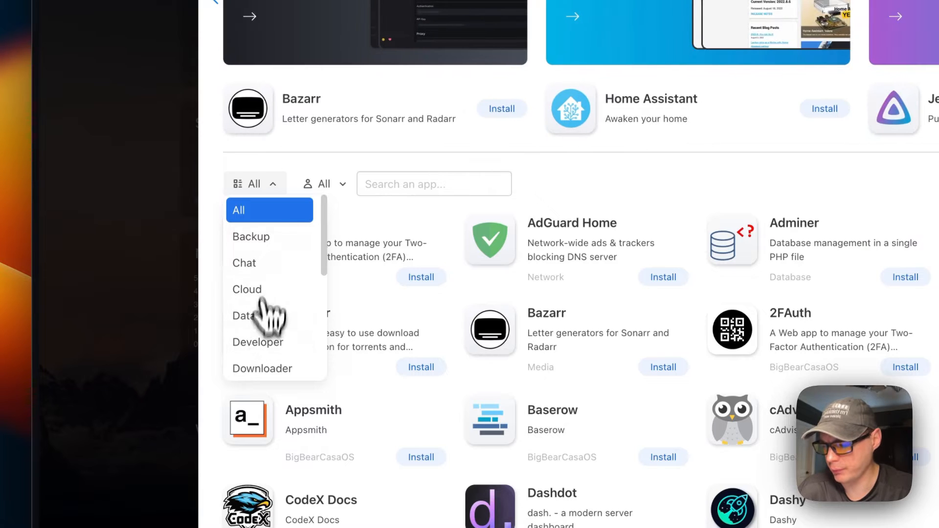
pyautogui.press('super+r')
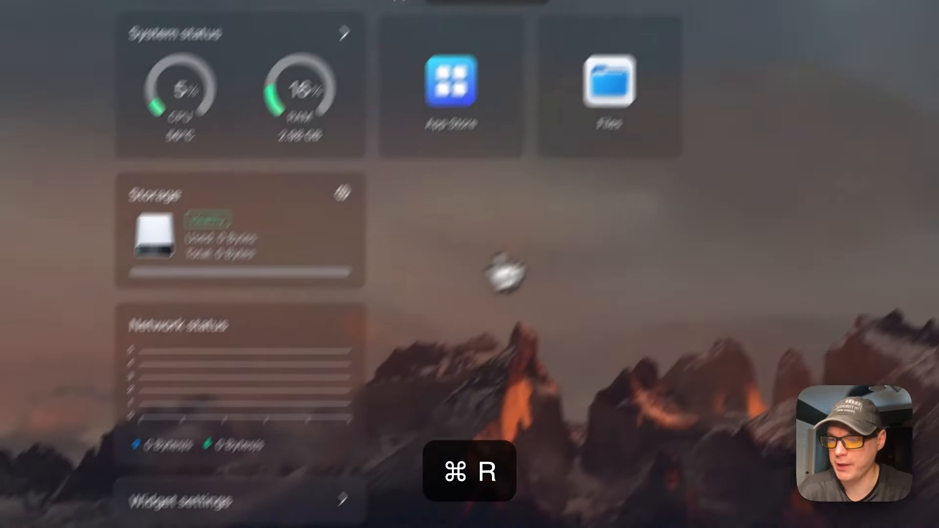
pyautogui.click(481, 173)
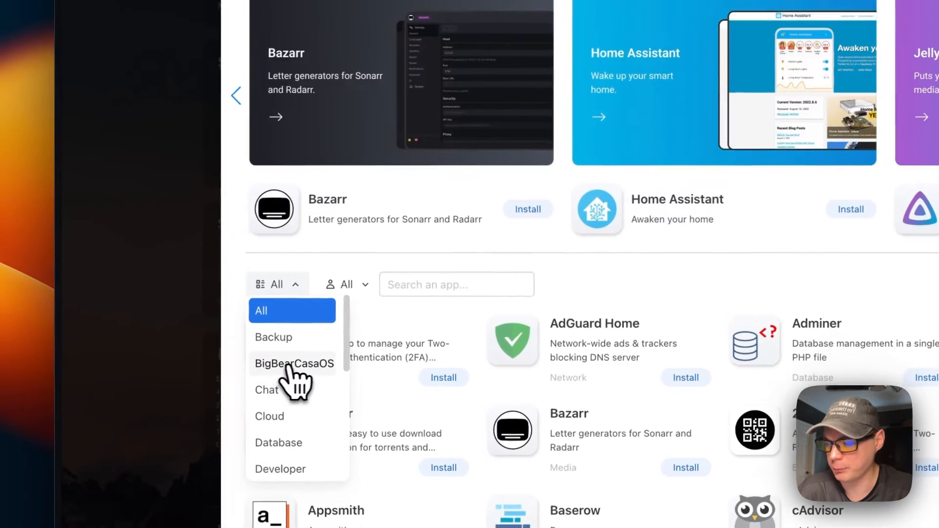
pyautogui.click(269, 393)
# - Browse the BigBearCasaOS app list and highlight the category label on the Actual Budget entry
pyautogui.scroll(-15, 457, 394)
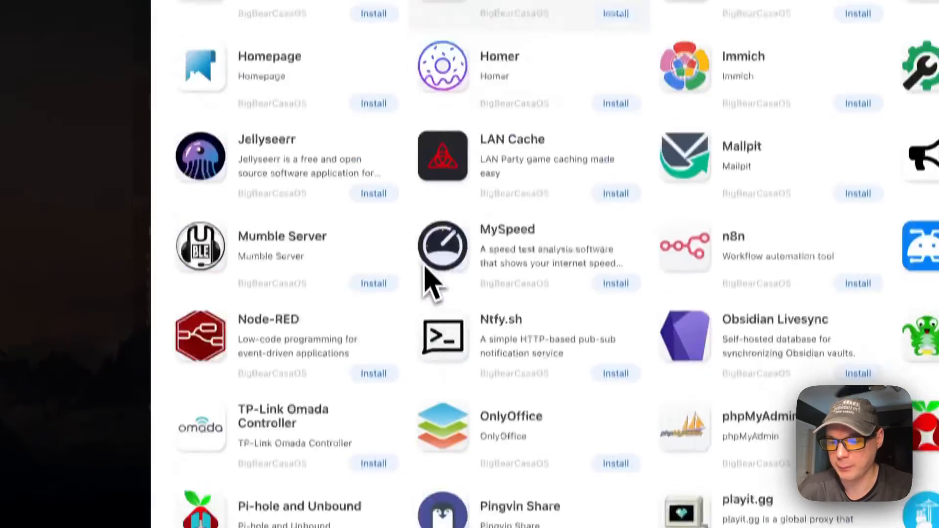
pyautogui.scroll(-8, 425, 259)
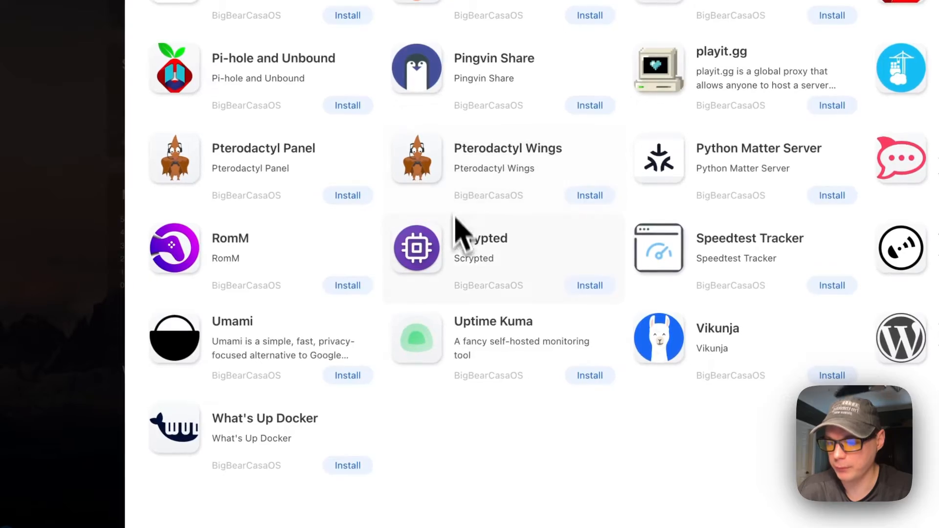
pyautogui.scroll(15, 455, 206)
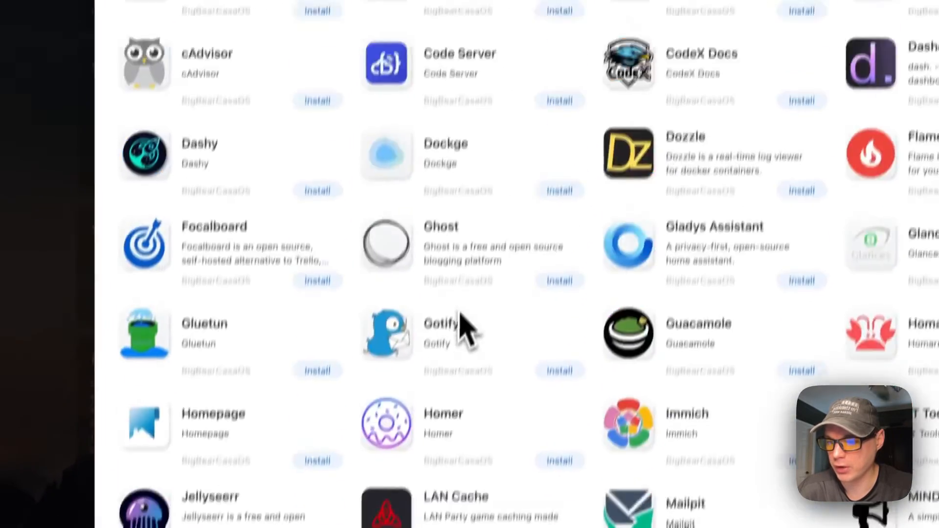
pyautogui.scroll(4, 462, 320)
pyautogui.moveTo(415, 168); pyautogui.dragTo(477, 169)
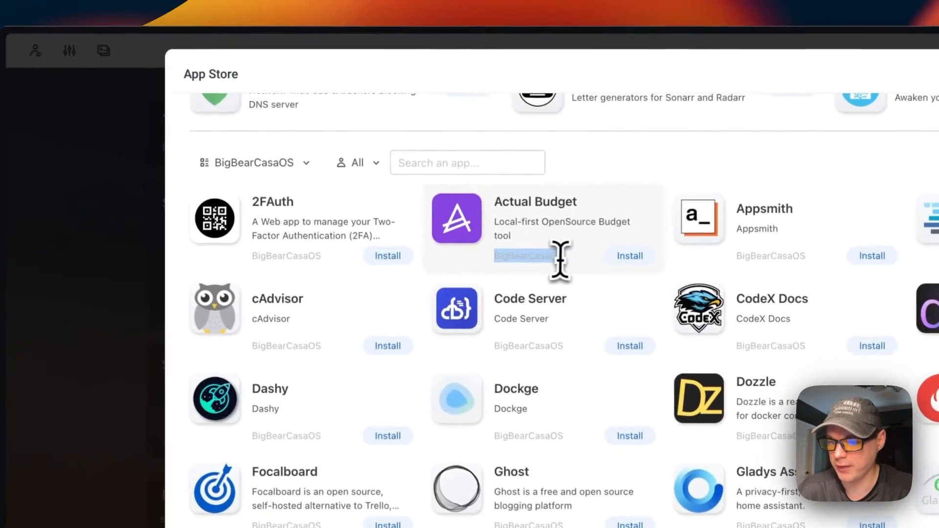
# - Reset the category filter to All and highlight the BigBearCasaOS label on the Baserow entry
pyautogui.click(282, 167)
pyautogui.click(252, 194)
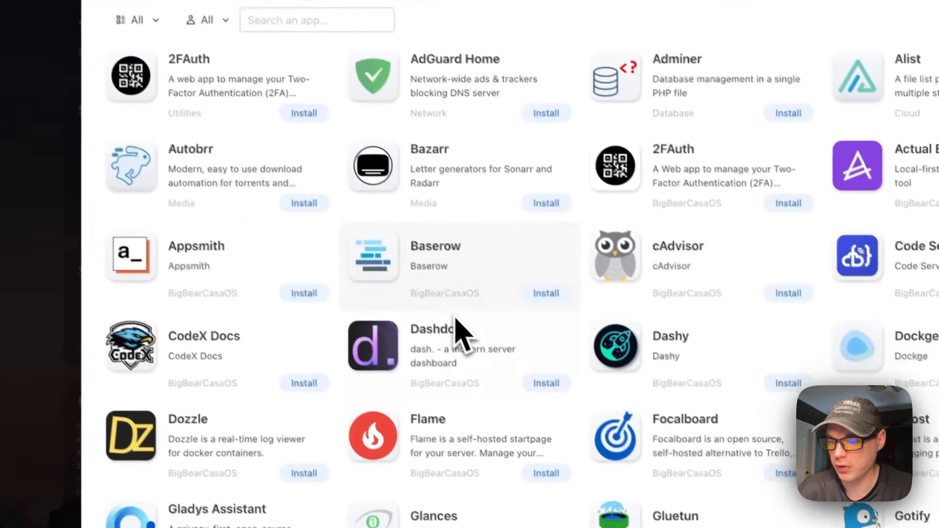
pyautogui.moveTo(416, 296); pyautogui.dragTo(476, 297)
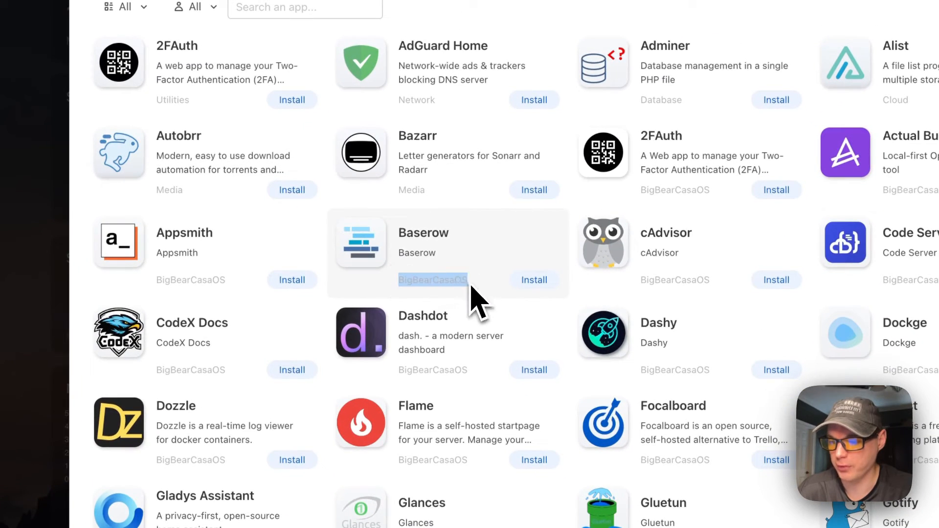
pyautogui.scroll(6, 426, 264)
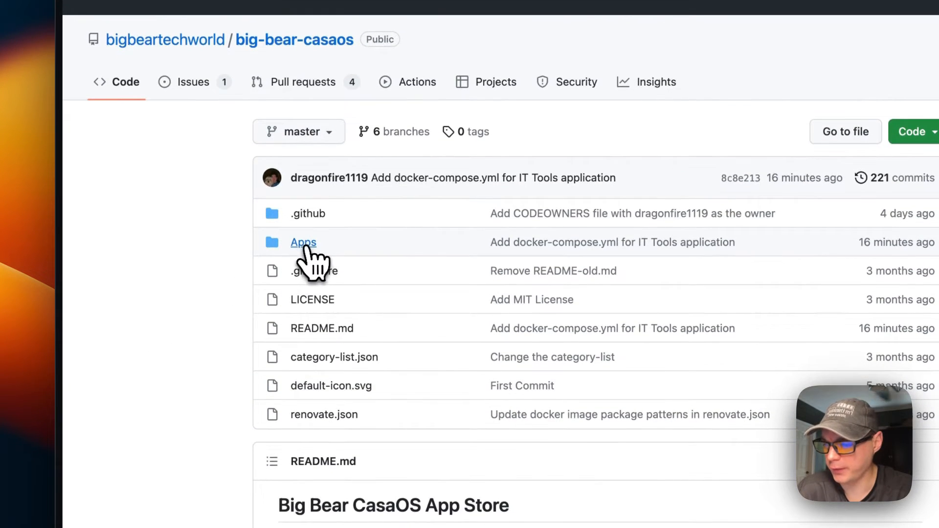
# - Open docker-compose.yml from Apps/it-tools in the big-bear-casaos GitHub repository and review its name and services entries
pyautogui.click(302, 243)
pyautogui.scroll(-15, 398, 358)
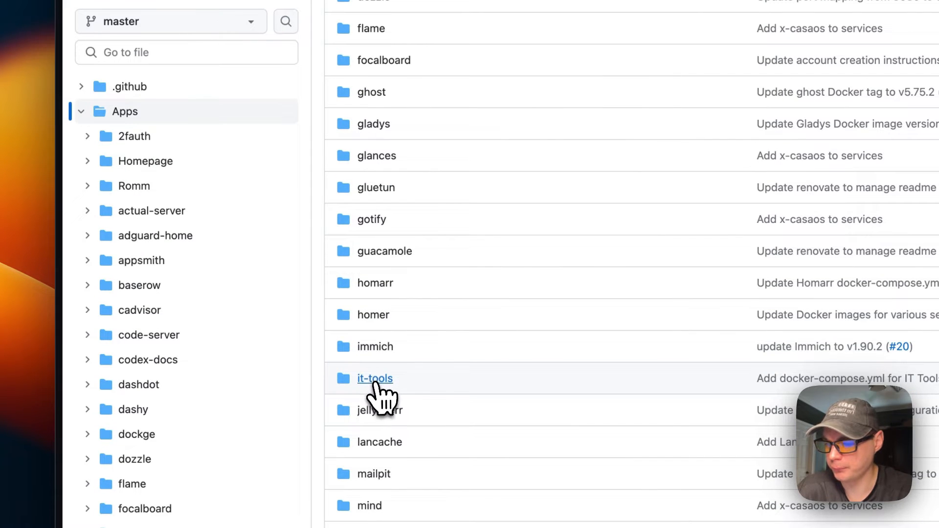
pyautogui.click(374, 379)
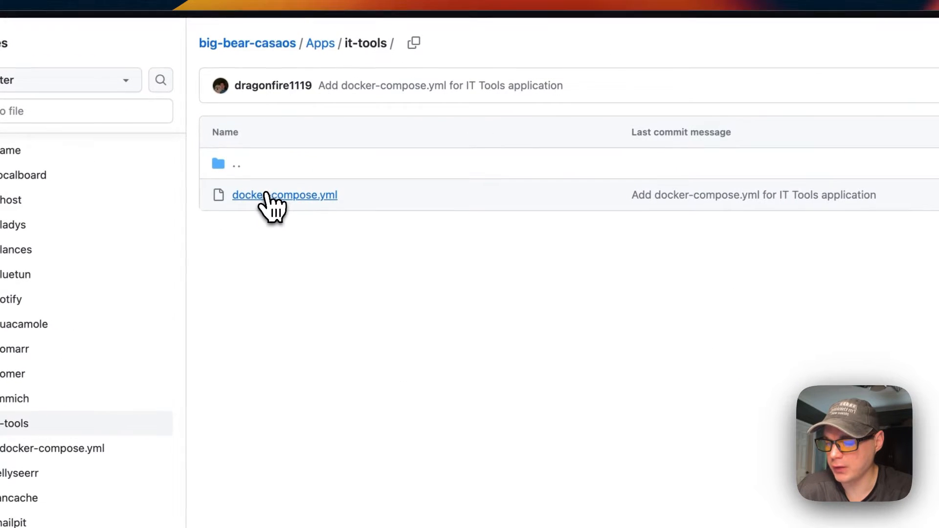
pyautogui.click(267, 196)
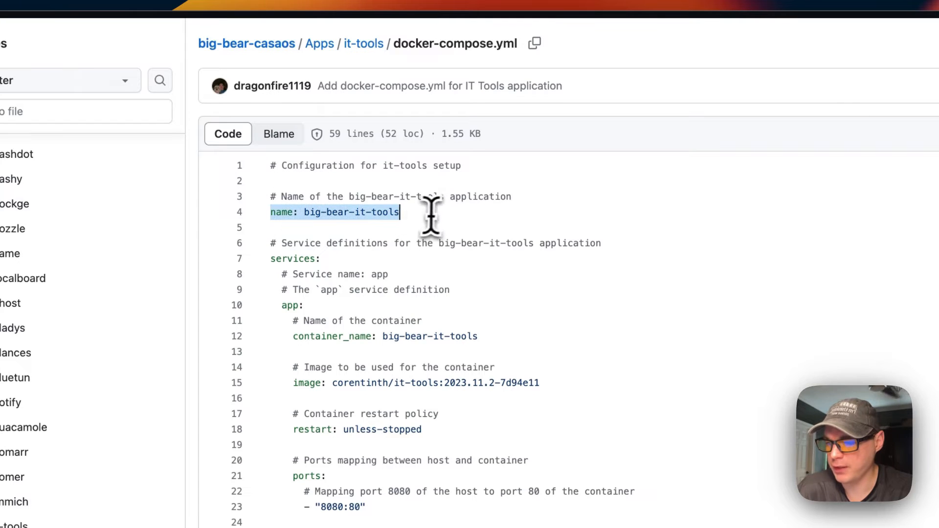
pyautogui.scroll(-1, 392, 223)
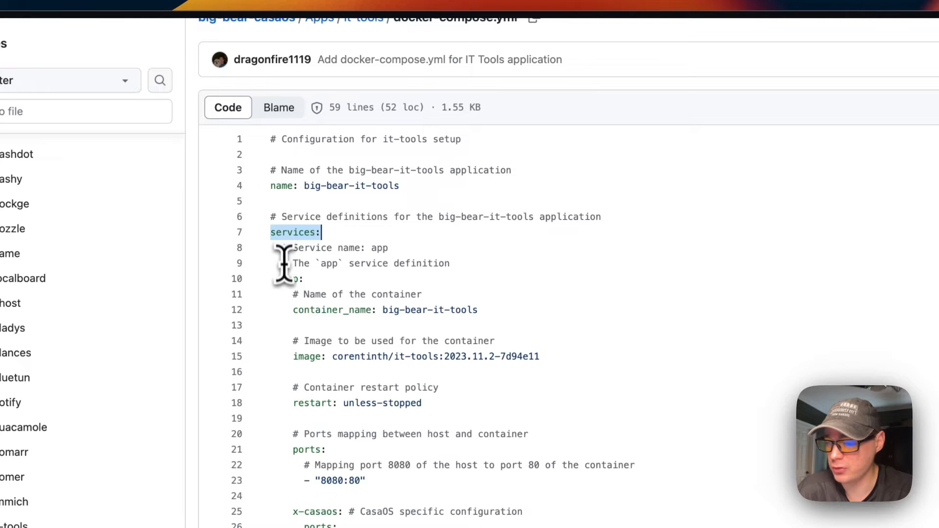
# - Review the container_name, image with its version tag, and restart policy entries of the app service in docker-compose.yml
pyautogui.moveTo(290, 311); pyautogui.dragTo(482, 311)
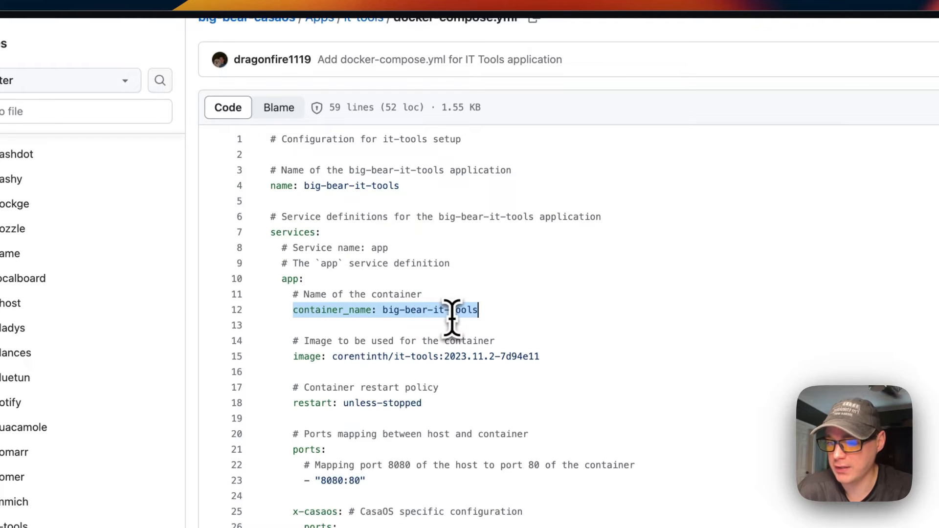
pyautogui.scroll(-1, 468, 318)
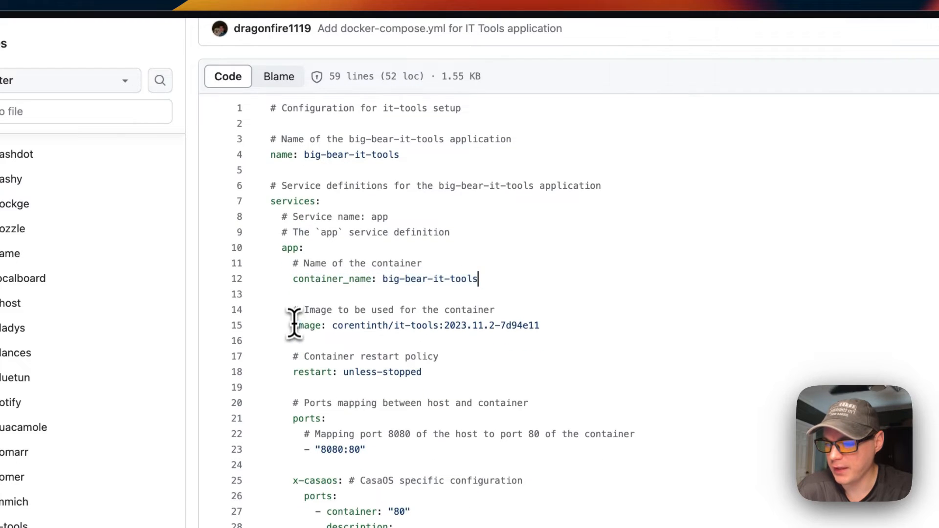
pyautogui.moveTo(293, 325); pyautogui.dragTo(611, 325)
pyautogui.click(336, 325)
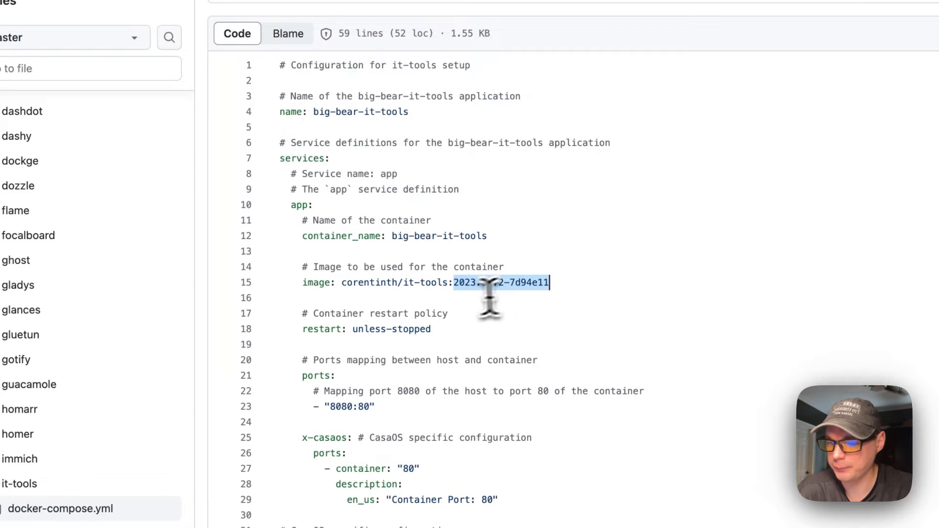
pyautogui.scroll(-2, 505, 293)
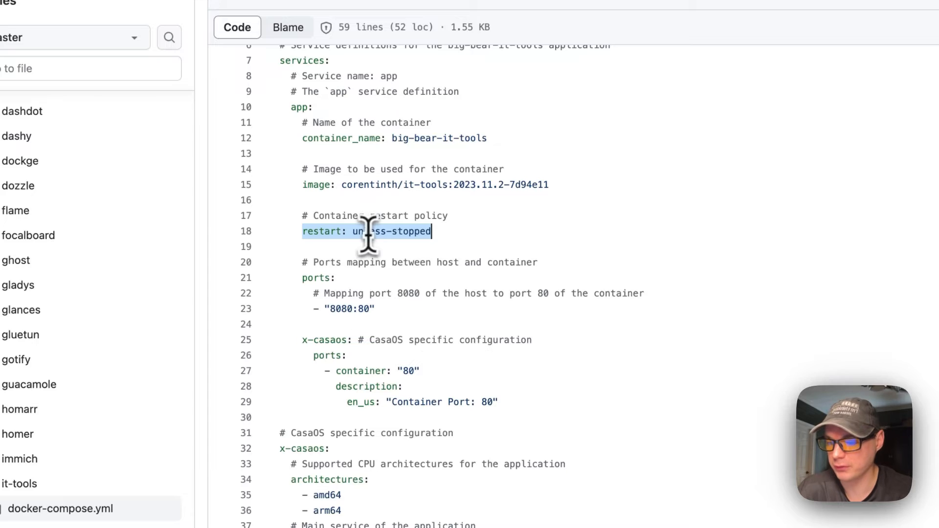
# - Examine the ports section of the app service, highlighting the host port and the container port of the "8080:80" mapping
pyautogui.moveTo(303, 278); pyautogui.dragTo(411, 305)
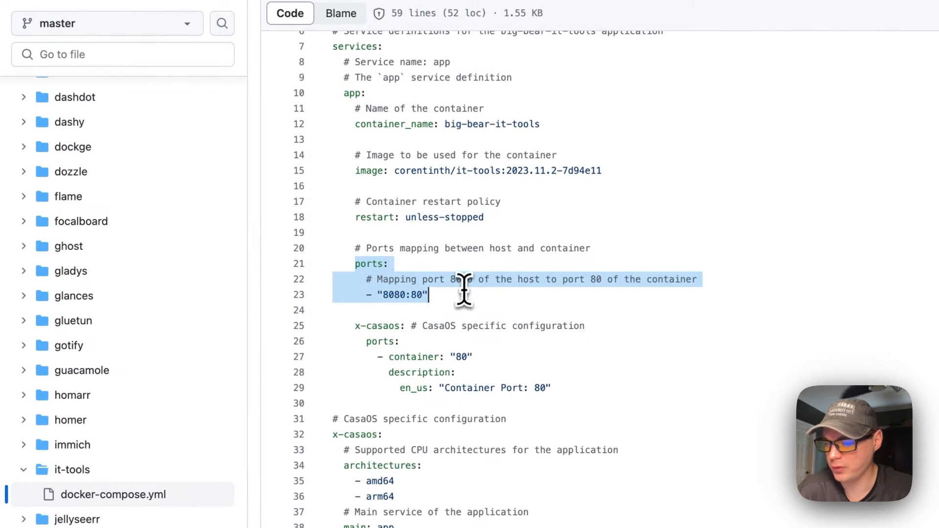
pyautogui.doubleClick(394, 295)
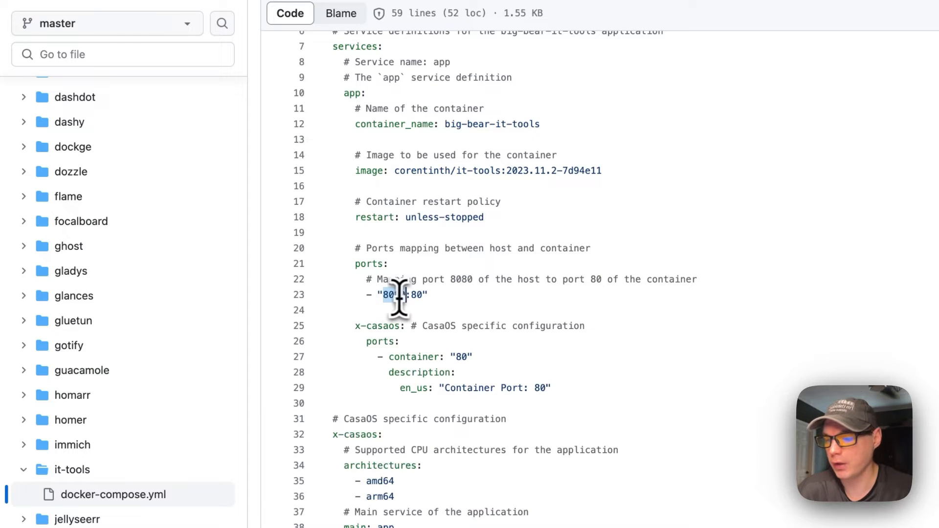
pyautogui.click(430, 297)
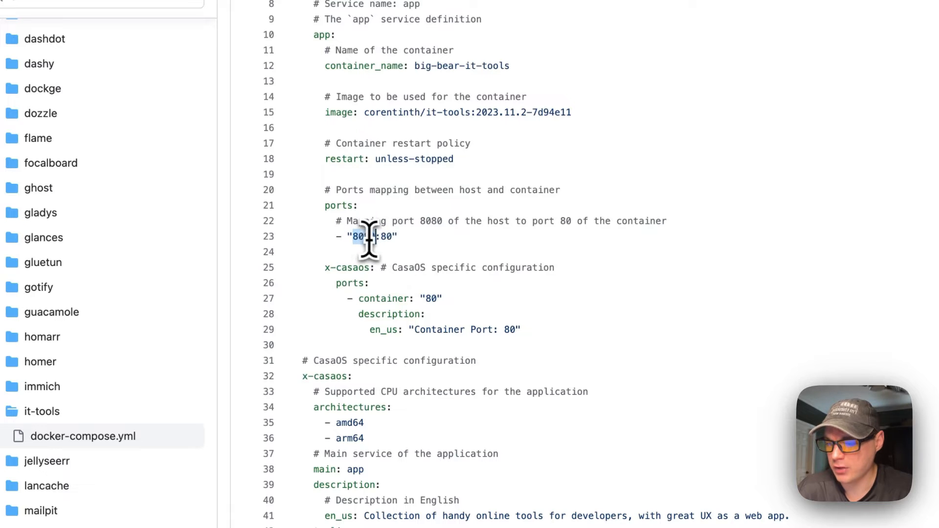
pyautogui.scroll(-4, 389, 240)
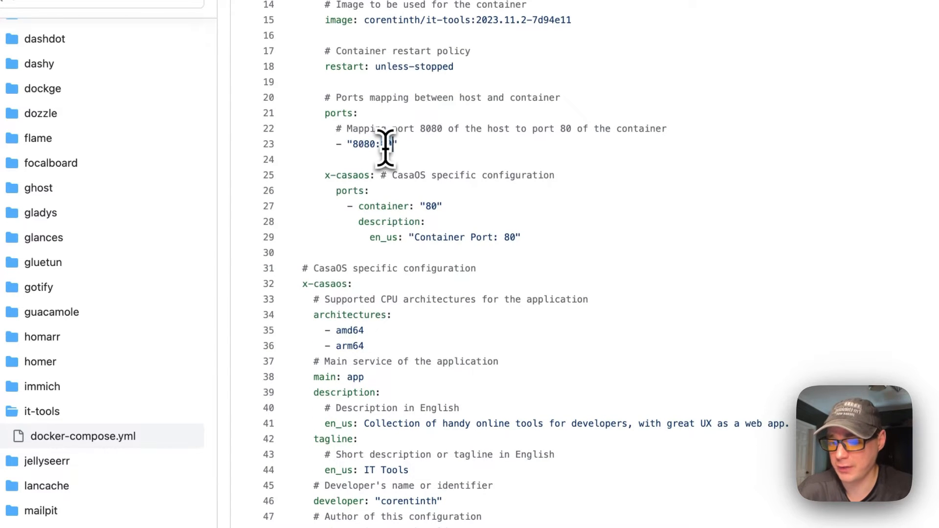
# - Highlight the service-level x-casaos ports block and the separate CasaOS-specific configuration block starting at line 31
pyautogui.moveTo(324, 176); pyautogui.dragTo(465, 208)
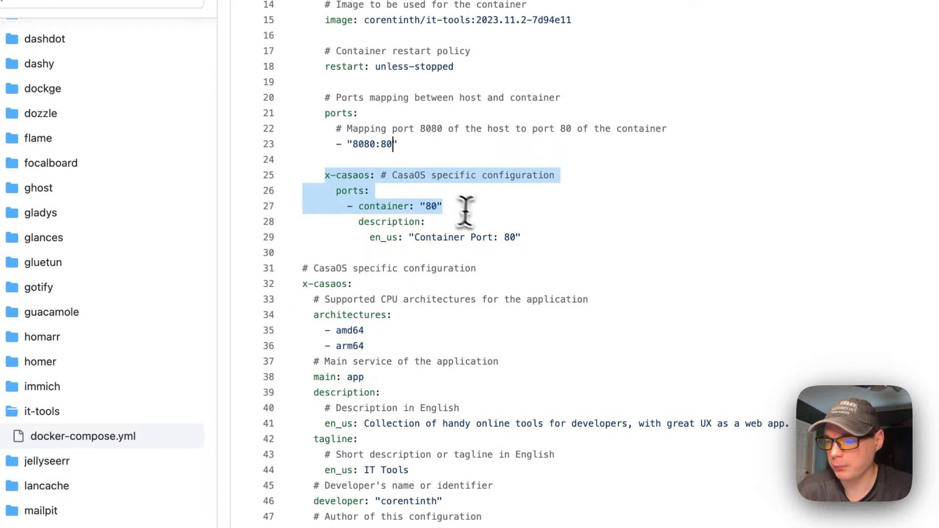
pyautogui.click(339, 196)
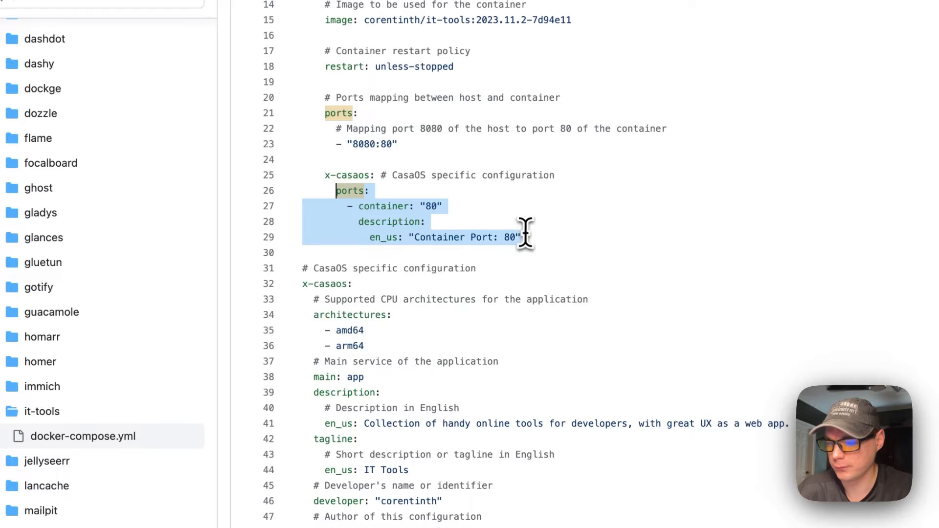
pyautogui.scroll(-1, 526, 235)
pyautogui.click(303, 245)
pyautogui.moveTo(303, 246); pyautogui.dragTo(431, 420)
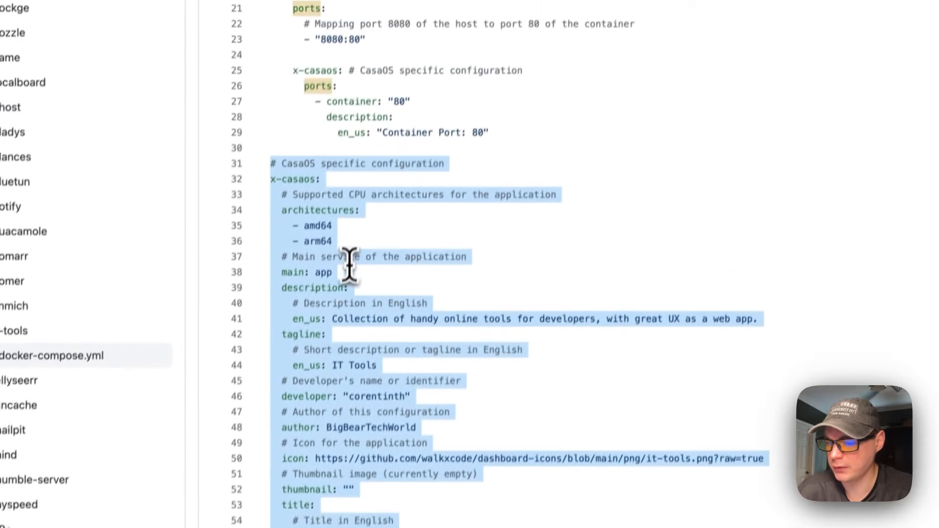
# - Check the architectures and main entries of the x-casaos block against the service's image and the app service name
pyautogui.click(383, 63)
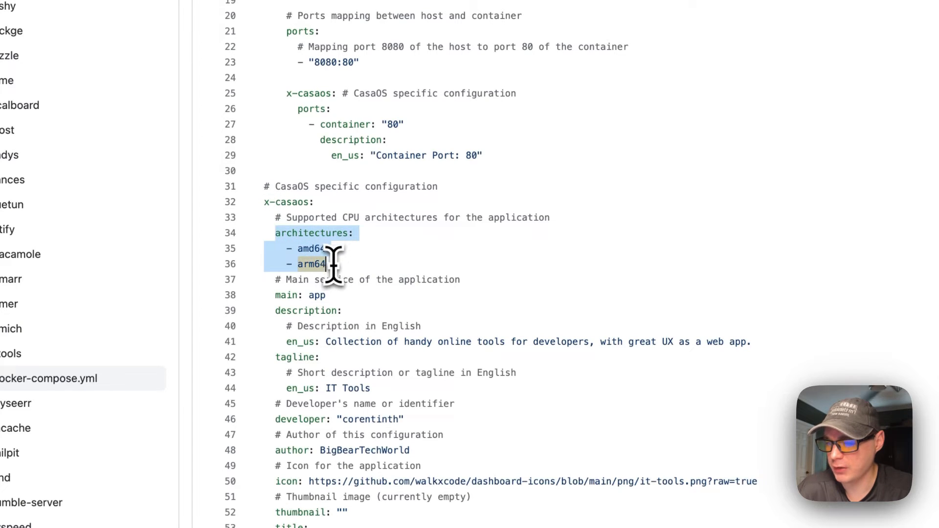
pyautogui.scroll(10, 334, 264)
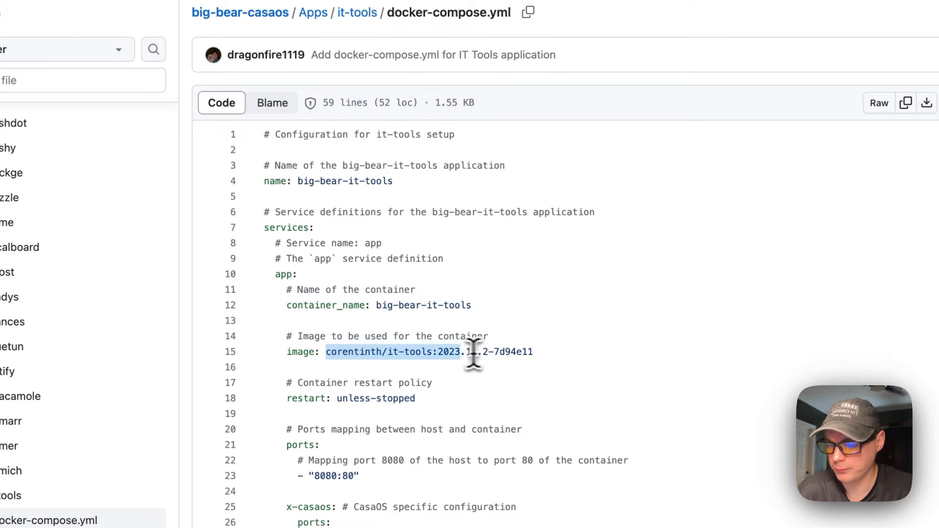
pyautogui.scroll(-8, 447, 352)
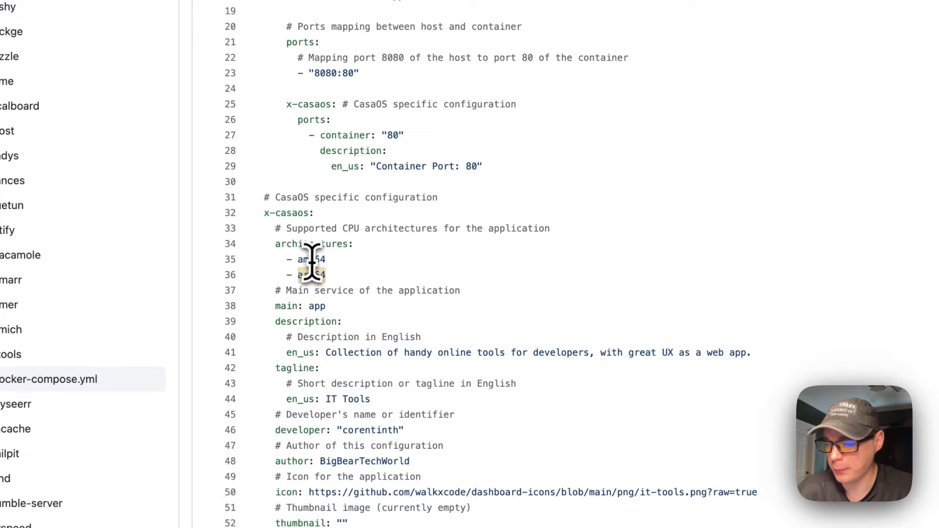
pyautogui.scroll(-1, 312, 259)
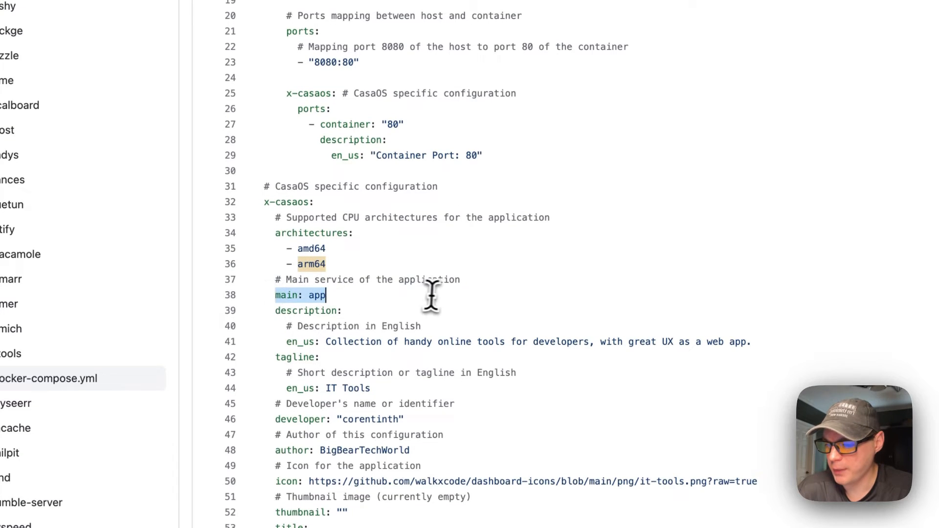
pyautogui.scroll(8, 357, 293)
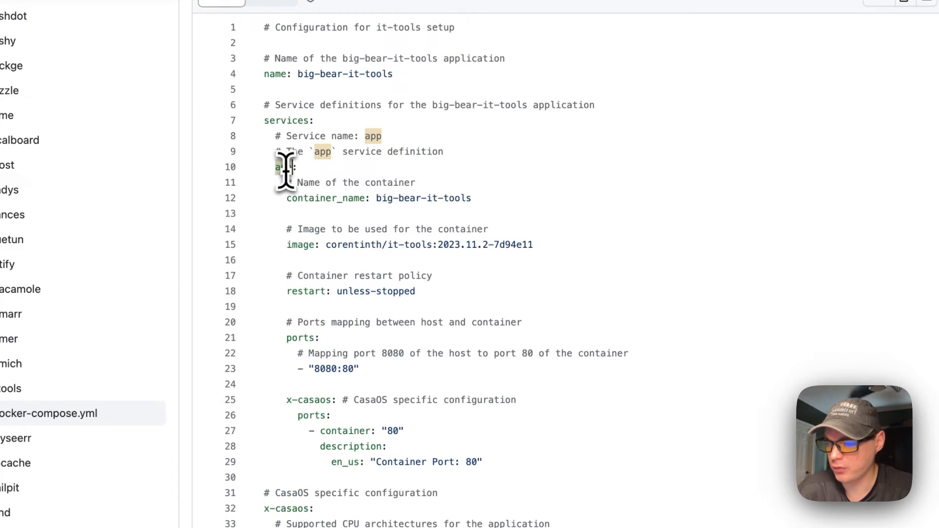
pyautogui.scroll(-8, 284, 169)
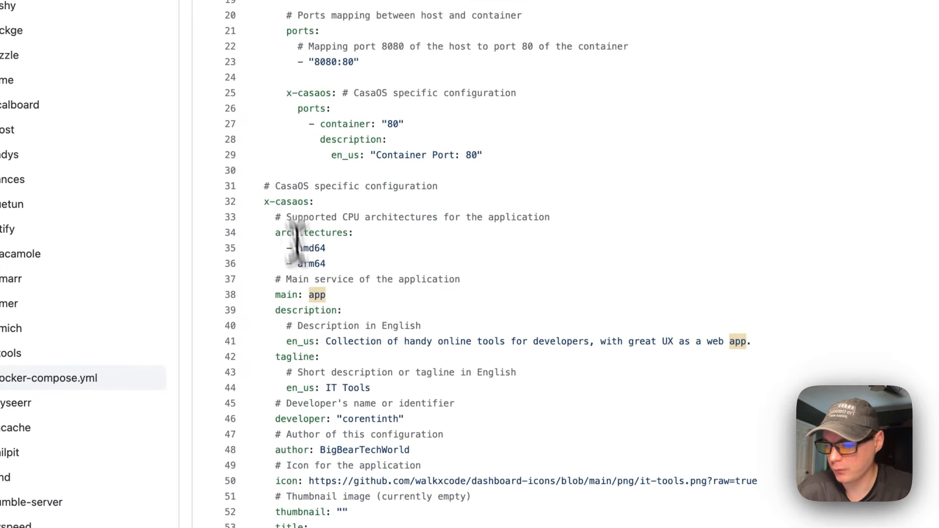
# - Review the remaining x-casaos metadata entries, from description, tagline and author to icon, title, category and port_map
pyautogui.moveTo(275, 310); pyautogui.dragTo(740, 334)
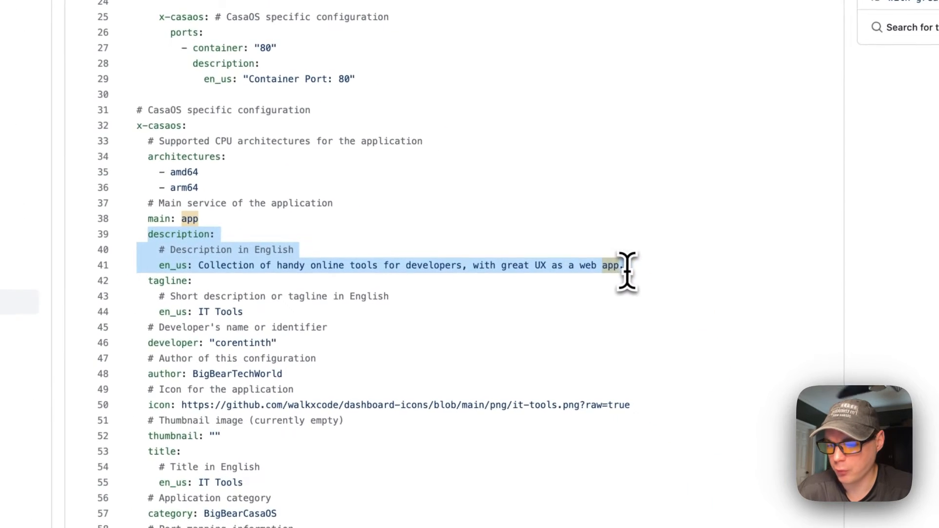
pyautogui.moveTo(267, 205); pyautogui.dragTo(374, 235)
pyautogui.click(282, 241)
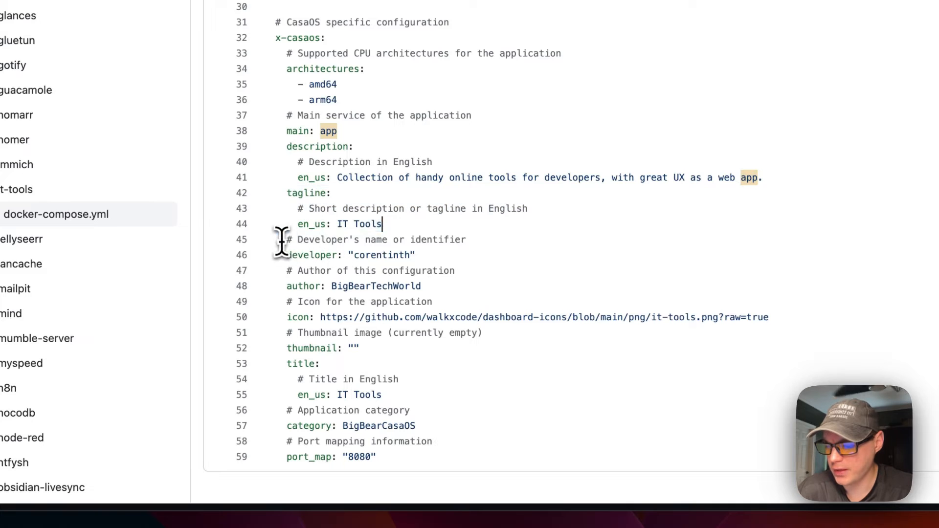
pyautogui.click(288, 282)
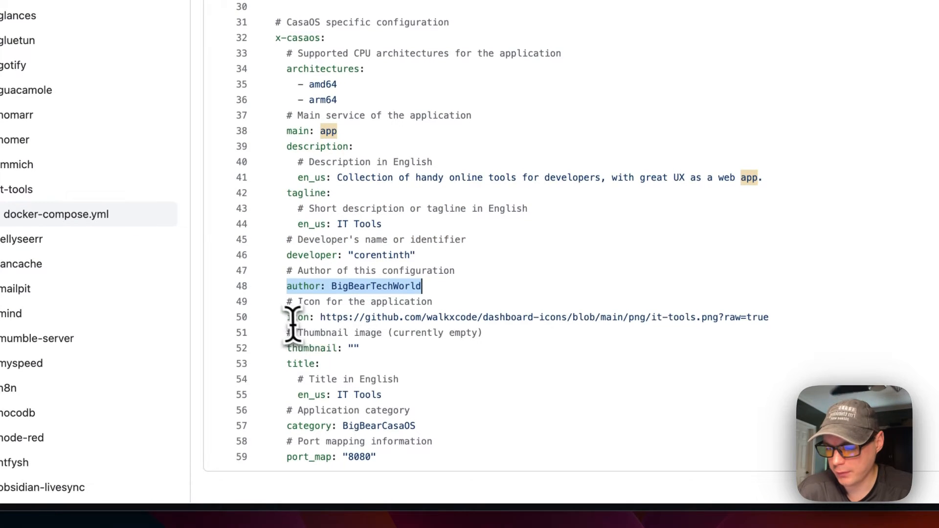
pyautogui.moveTo(288, 317); pyautogui.dragTo(771, 317)
pyautogui.moveTo(321, 310); pyautogui.dragTo(401, 310)
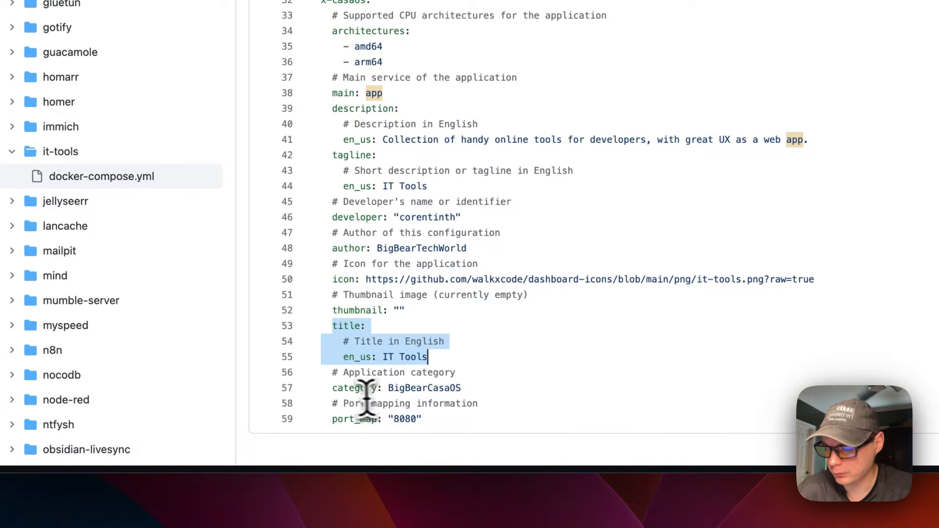
pyautogui.moveTo(366, 389); pyautogui.dragTo(336, 391)
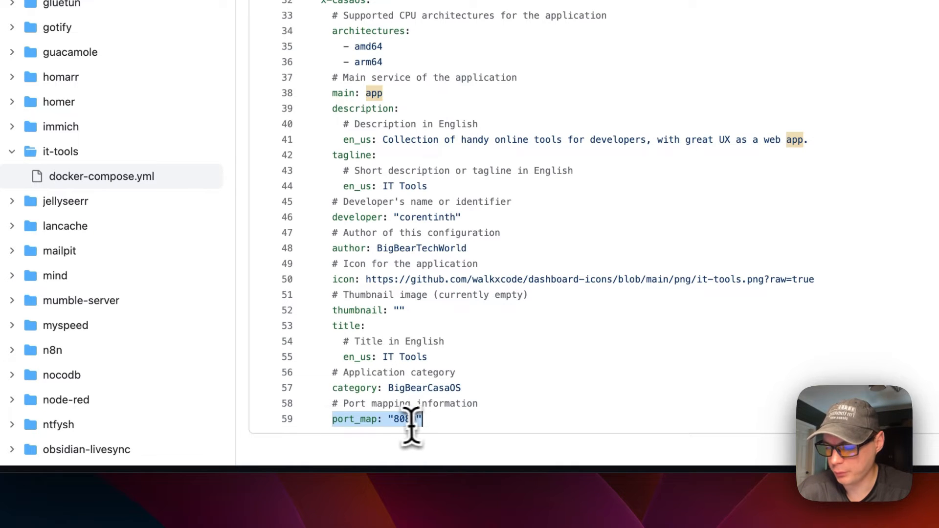
# - Compare the port_map entry with the host port 8080 in the ports section and look over the file's beginning
pyautogui.scroll(10, 399, 421)
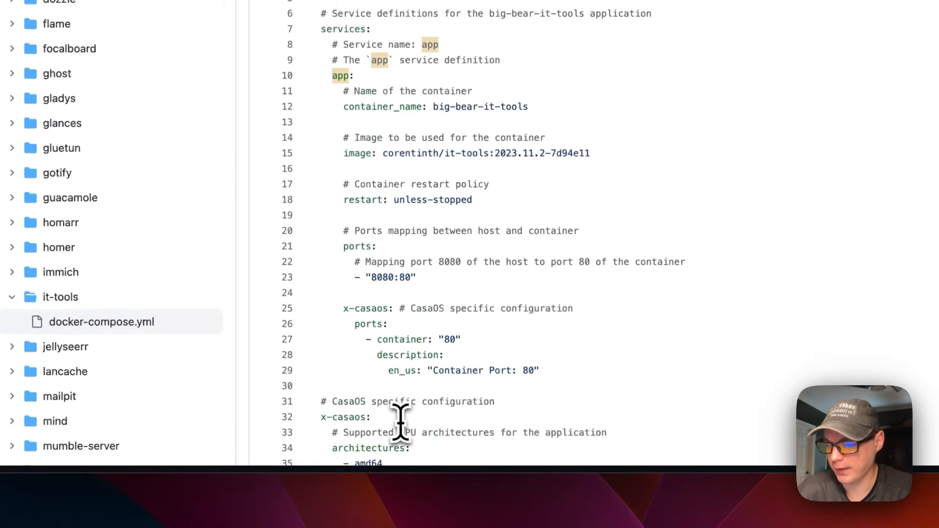
pyautogui.doubleClick(377, 274)
pyautogui.scroll(-3, 377, 275)
pyautogui.scroll(4, 386, 279)
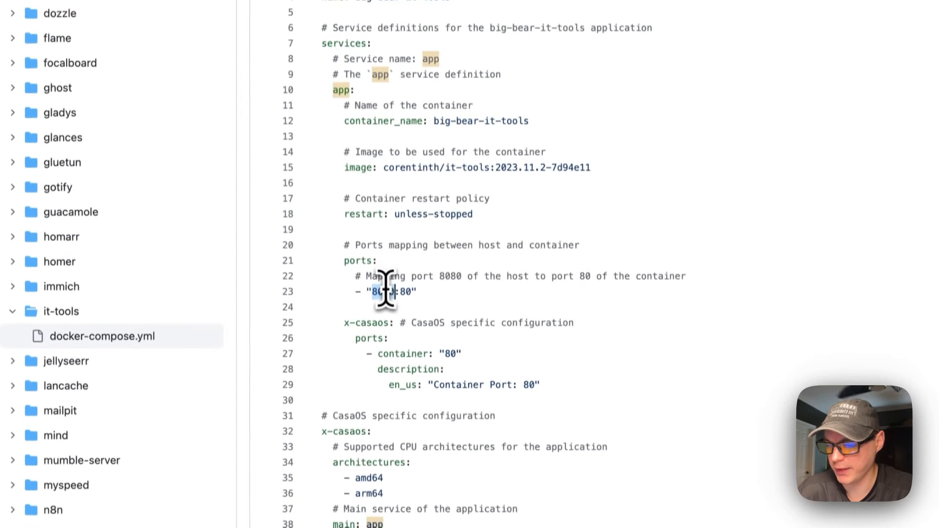
pyautogui.scroll(3, 392, 262)
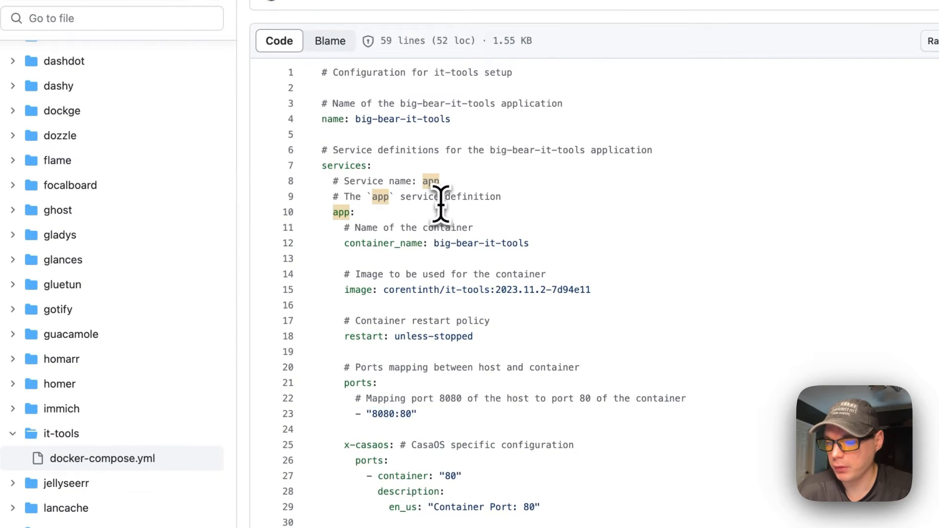
pyautogui.scroll(-1, 440, 203)
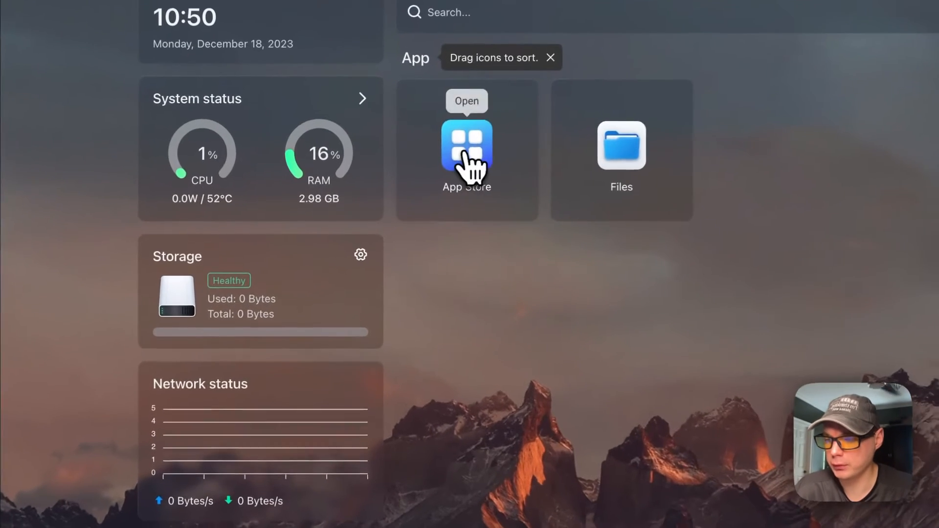
# - Switch to the CasaOS dashboard, search the App Store for "it" and install IT Tools from the BigBearCasaOS category
pyautogui.click(378, 169)
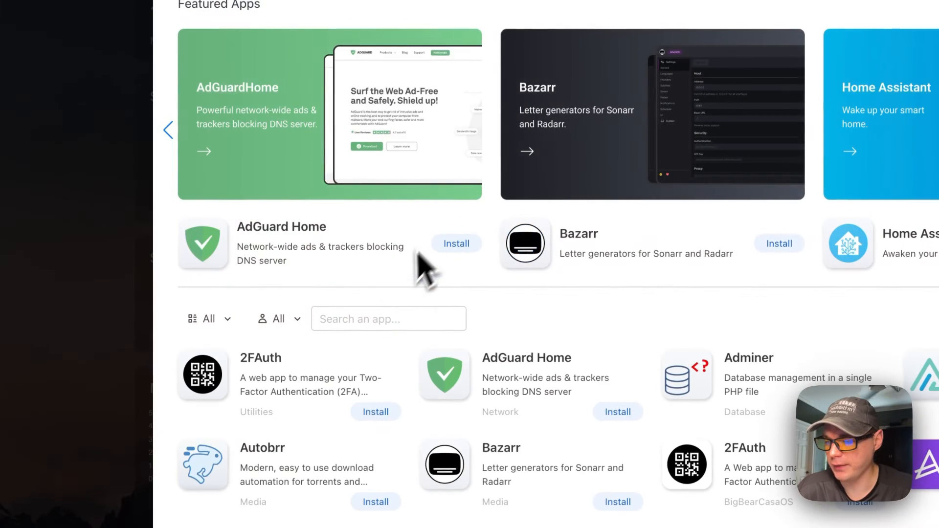
pyautogui.click(348, 323)
pyautogui.write('it')
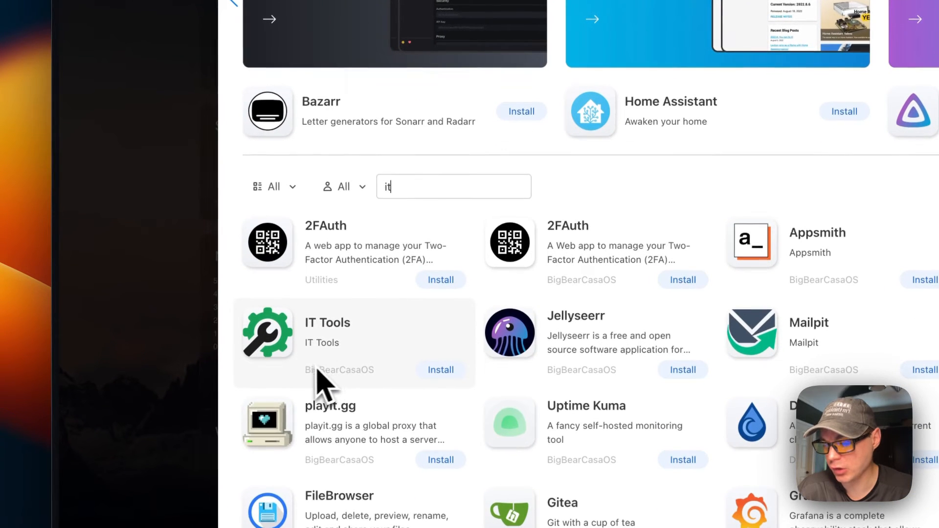
pyautogui.doubleClick(334, 372)
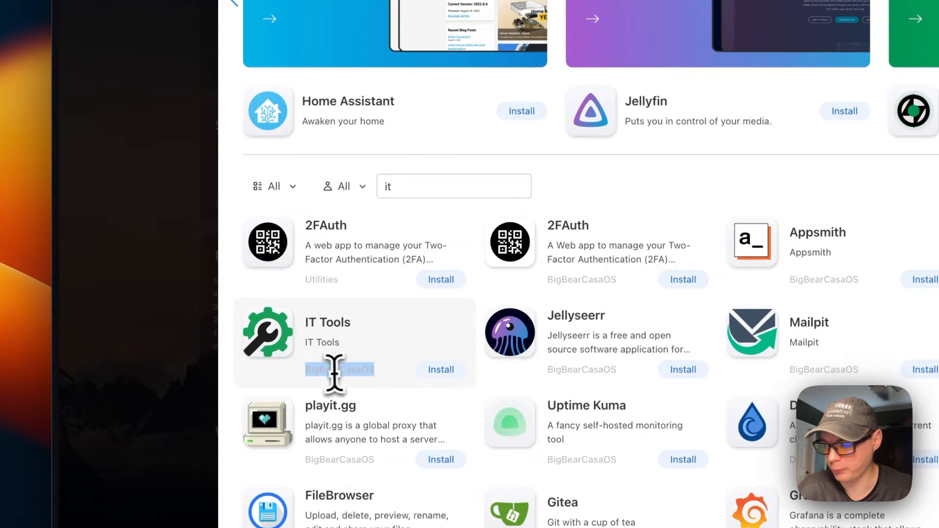
pyautogui.click(399, 362)
pyautogui.click(304, 131)
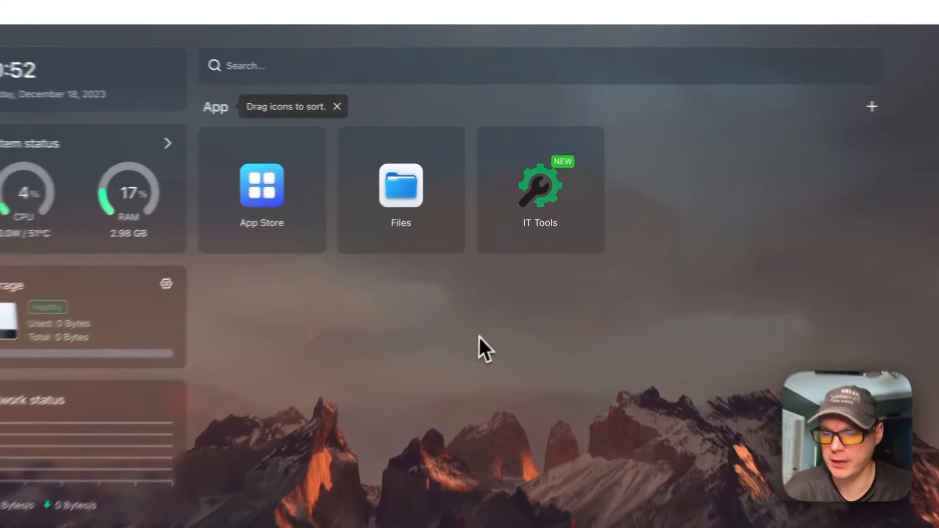
# - Open the Tips of the IT Tools app and save the note "Testing"
pyautogui.moveTo(541, 195)
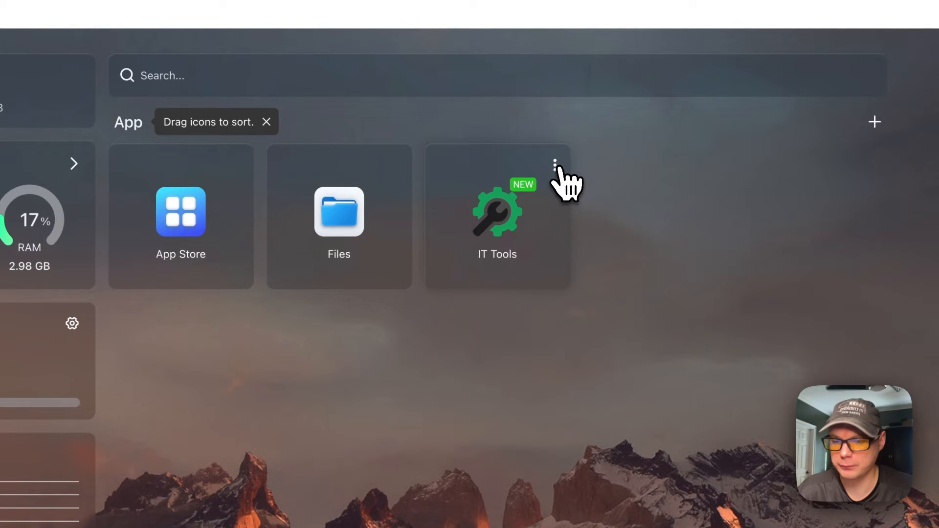
pyautogui.click(555, 166)
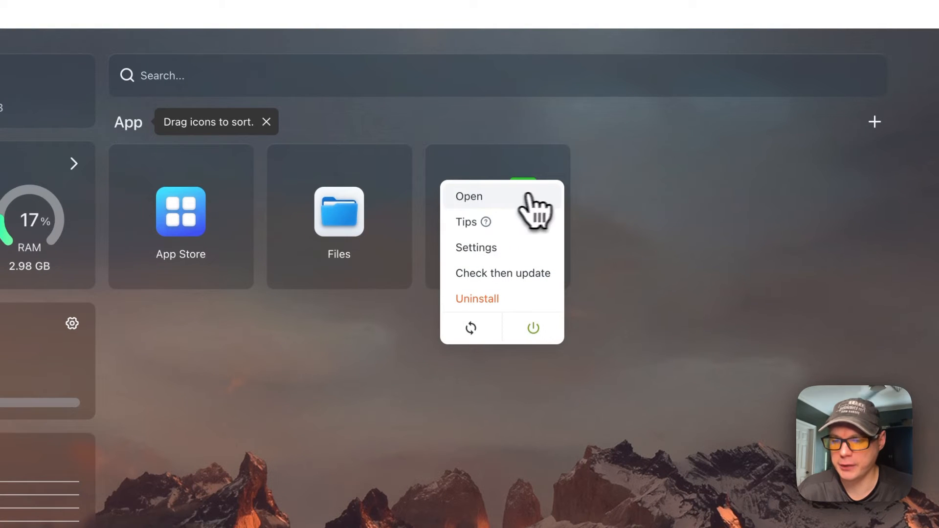
pyautogui.click(467, 223)
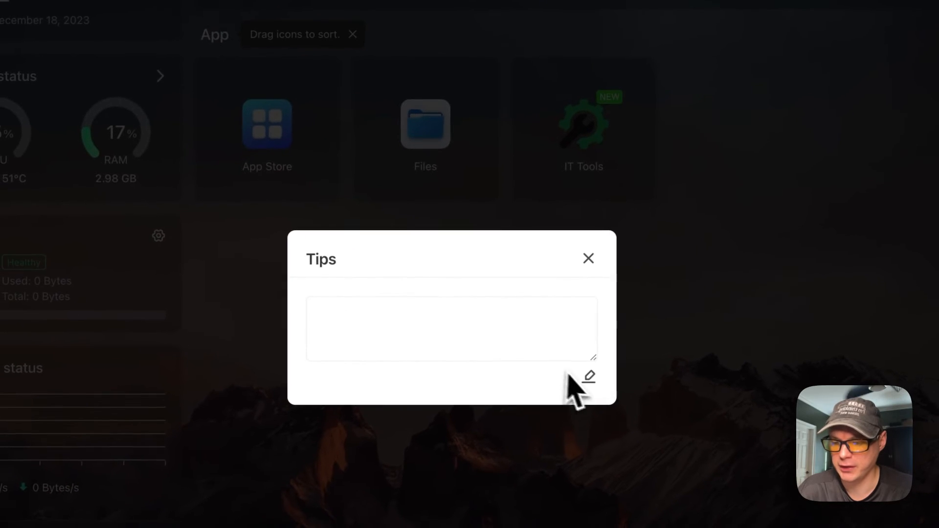
pyautogui.click(589, 377)
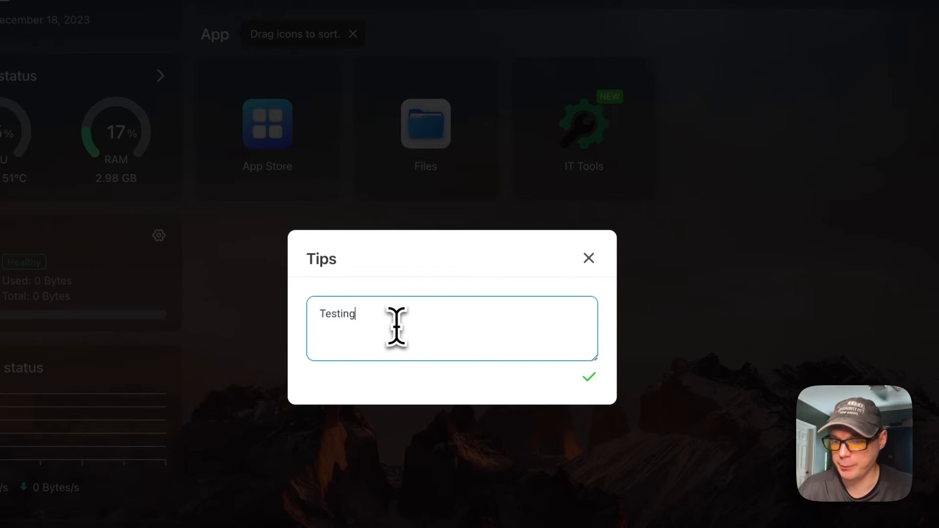
pyautogui.click(591, 381)
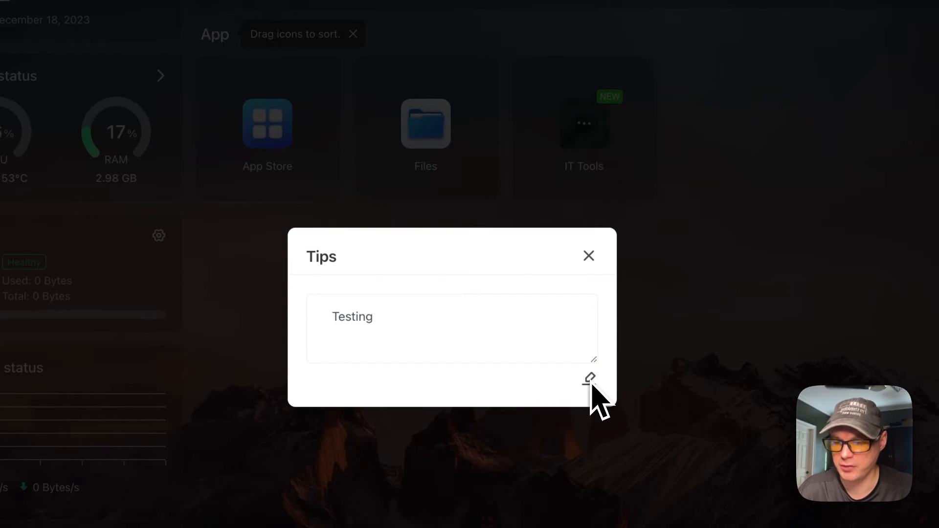
# - Close the Tips of the IT Tools app and reopen them to check the saved note
pyautogui.click(591, 259)
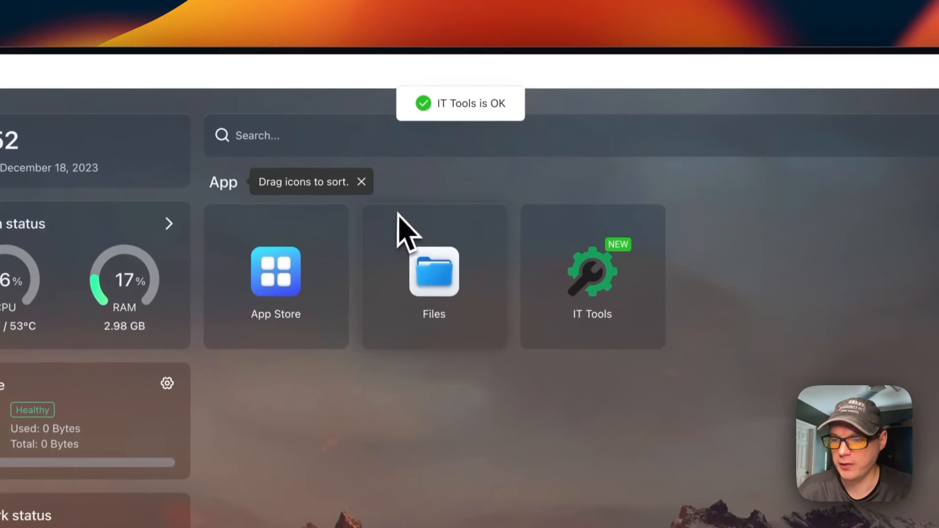
pyautogui.moveTo(477, 128); pyautogui.dragTo(535, 129)
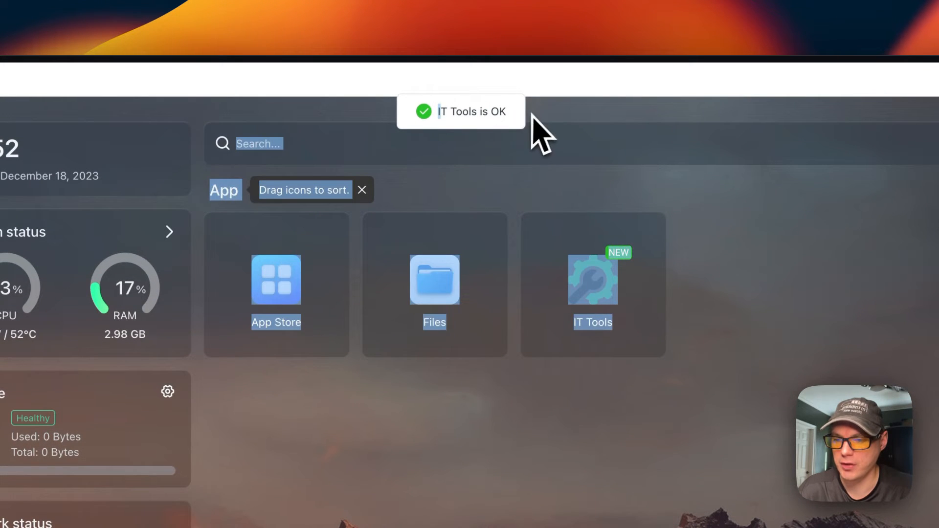
pyautogui.click(521, 156)
pyautogui.click(654, 232)
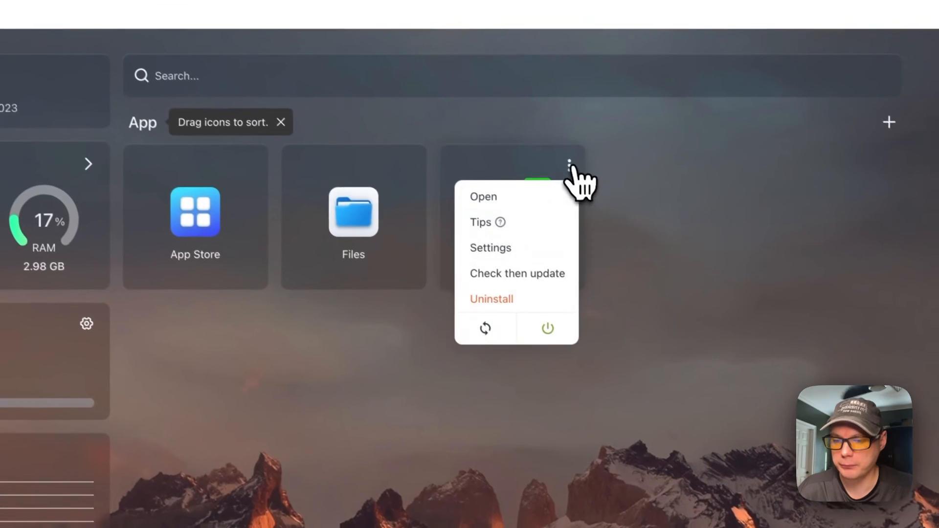
pyautogui.click(491, 216)
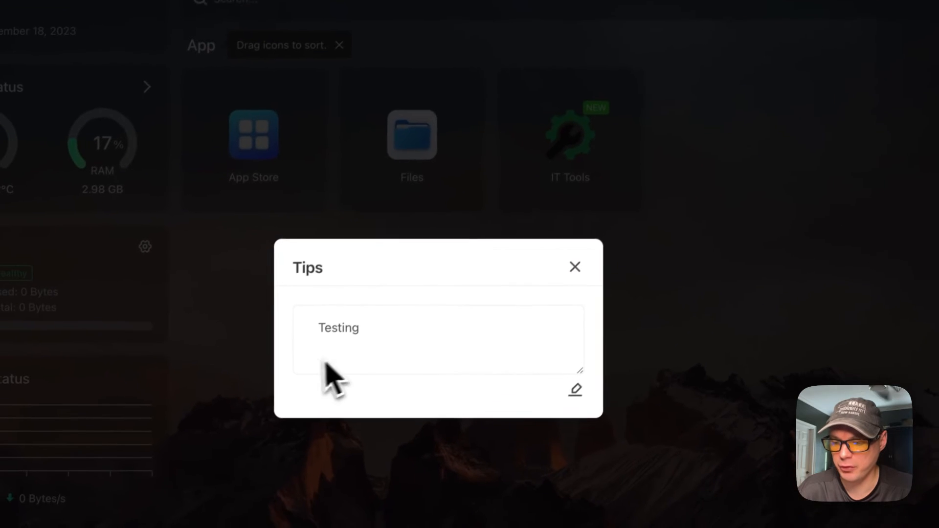
pyautogui.click(583, 258)
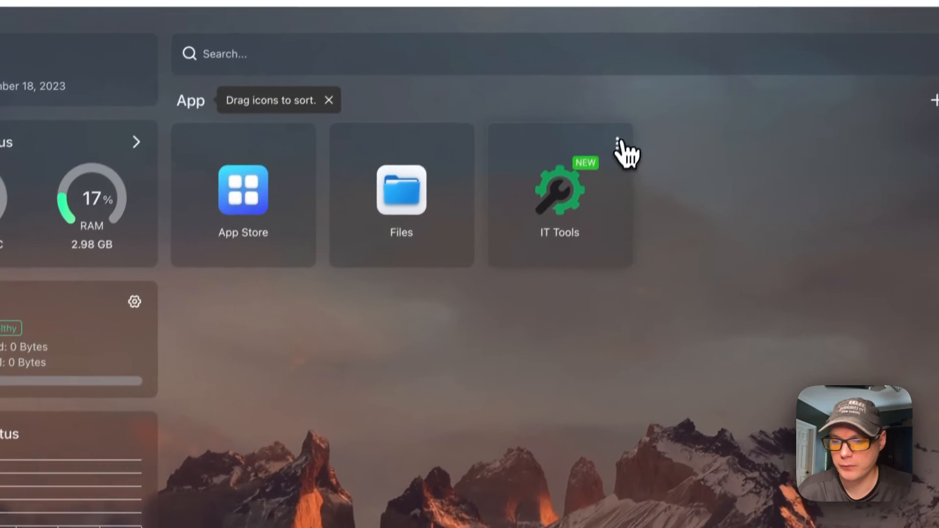
# - Open the IT Tools app's settings and review them from the Docker image down to the container hostname
pyautogui.click(638, 105)
pyautogui.click(552, 244)
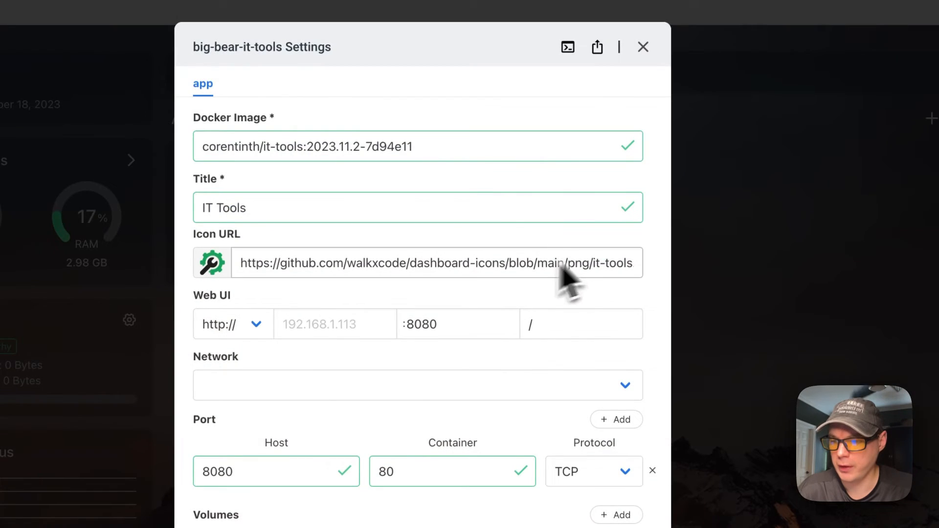
pyautogui.scroll(-5, 384, 304)
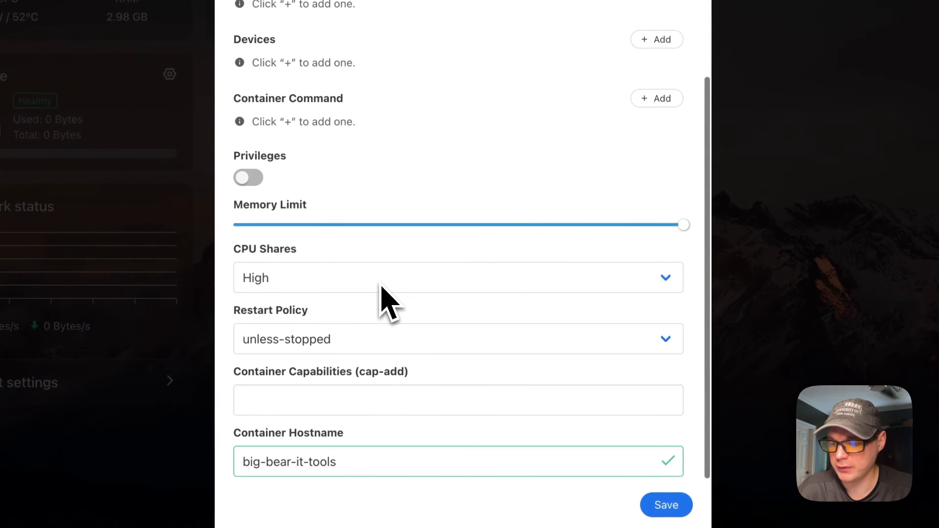
pyautogui.scroll(5, 384, 288)
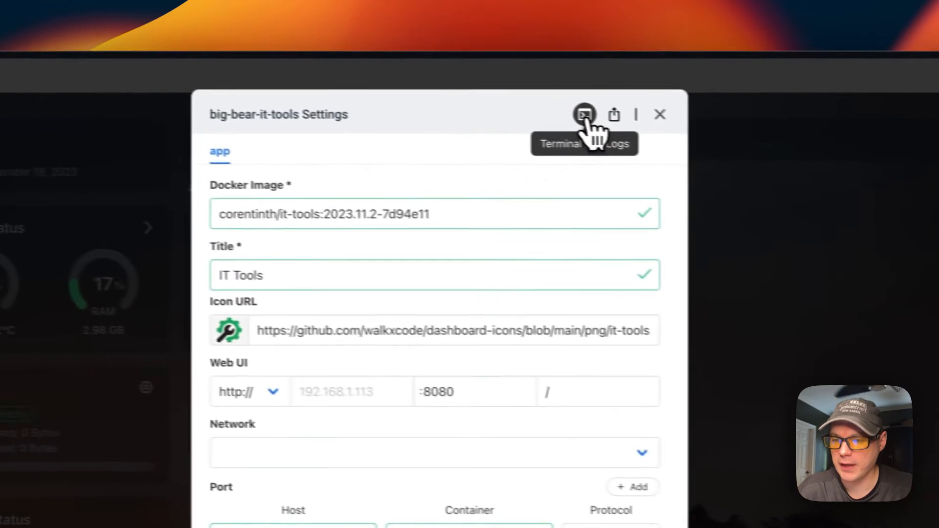
# - Open the IT Tools container's terminal, run ls, view the container logs and close the app's settings
pyautogui.click(585, 115)
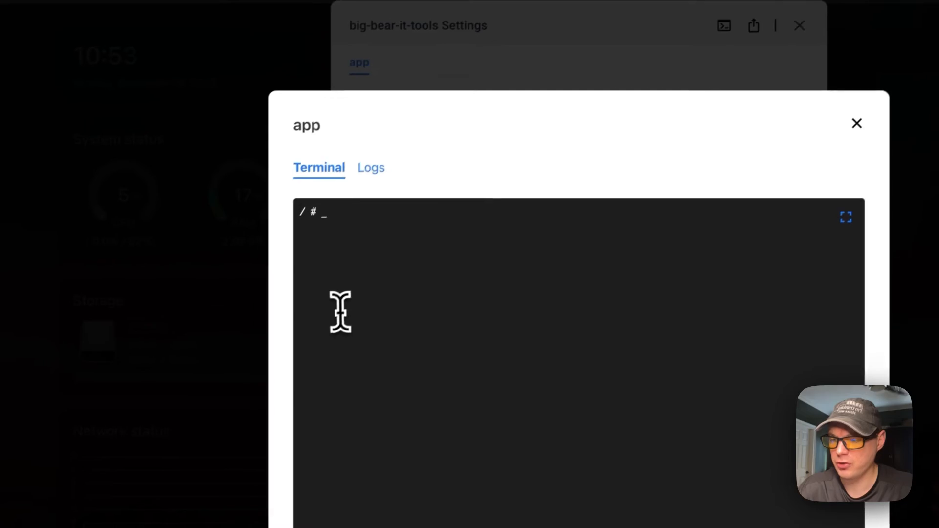
pyautogui.write('ls')
pyautogui.press('Return')
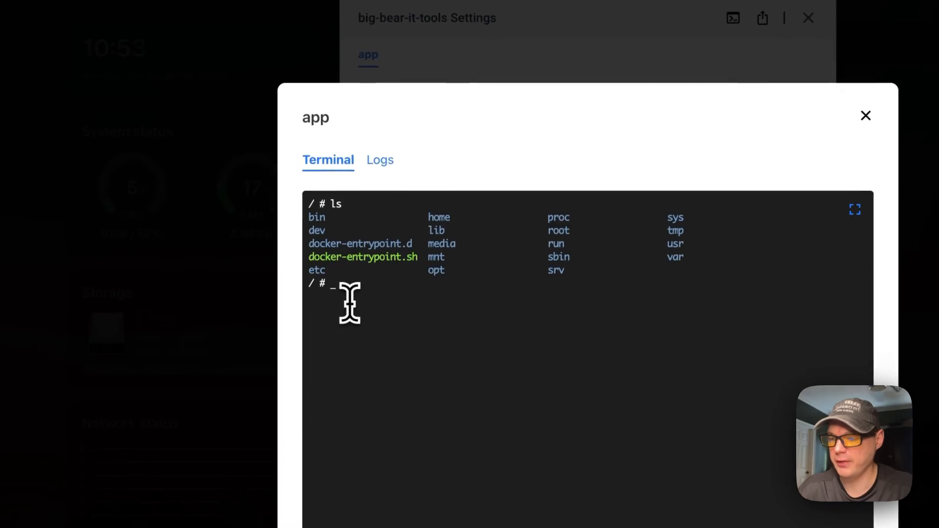
pyautogui.click(381, 160)
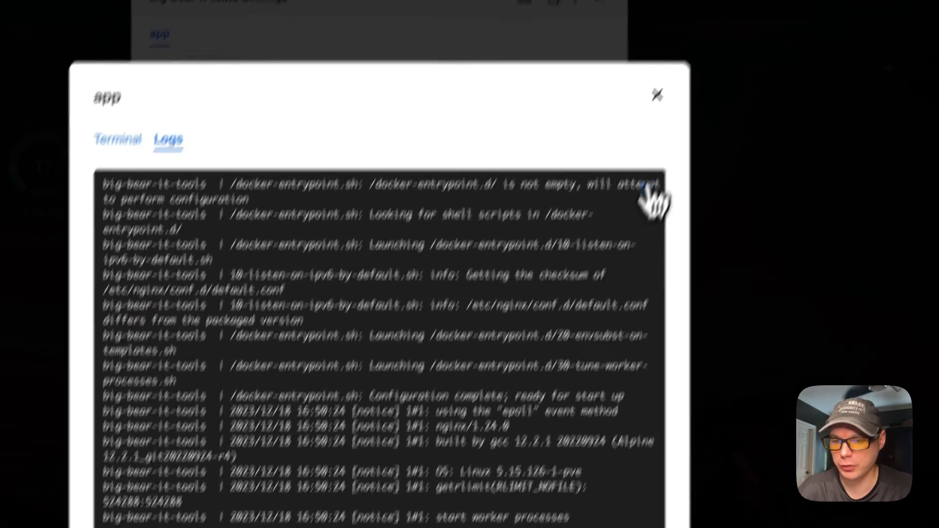
pyautogui.click(657, 95)
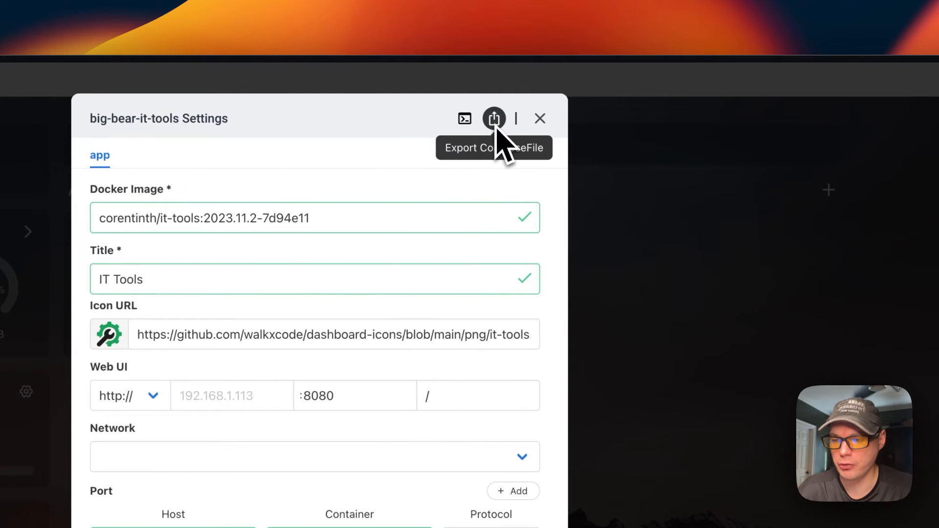
pyautogui.click(540, 118)
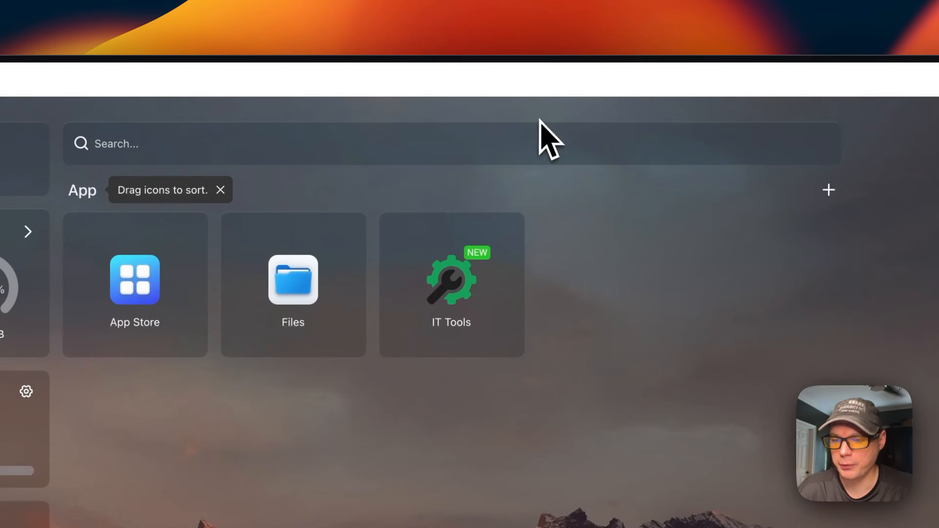
# - Check the IT Tools app for an update and look over its remaining options
pyautogui.click(510, 234)
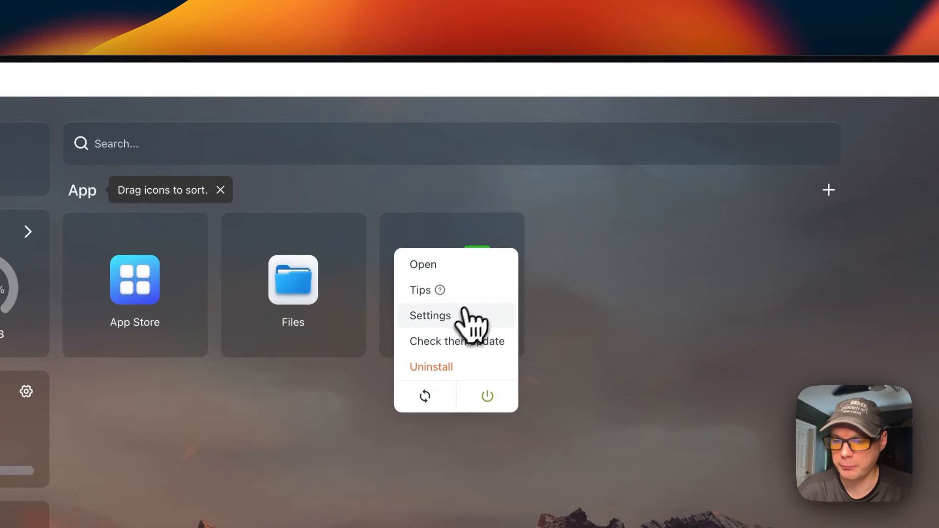
pyautogui.click(443, 341)
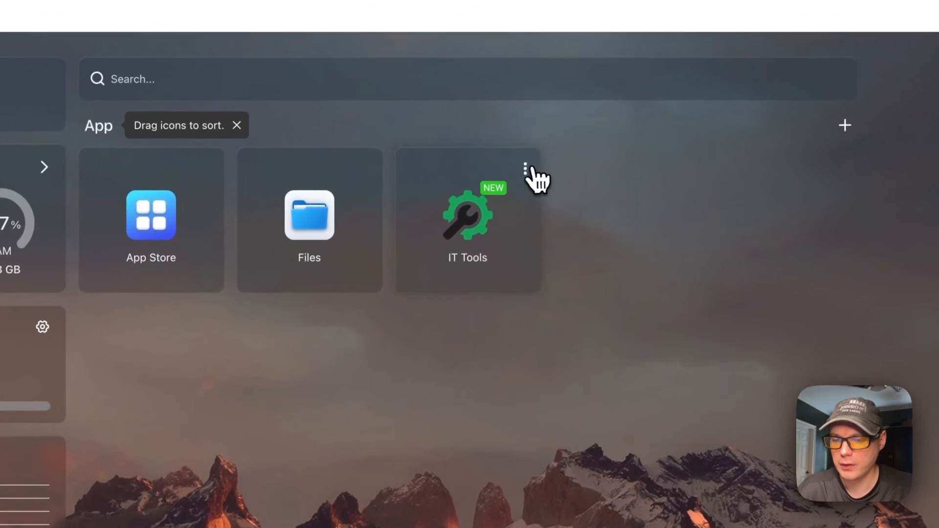
pyautogui.click(552, 137)
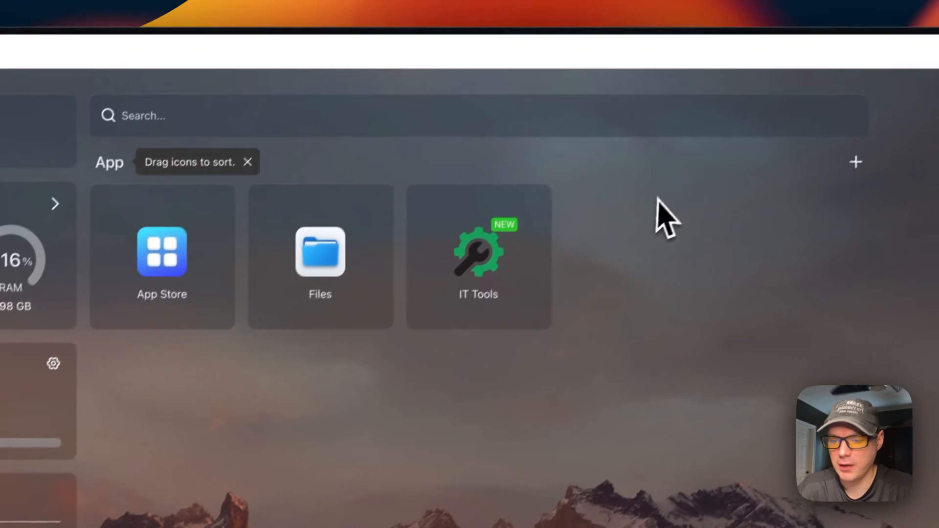
pyautogui.click(616, 116)
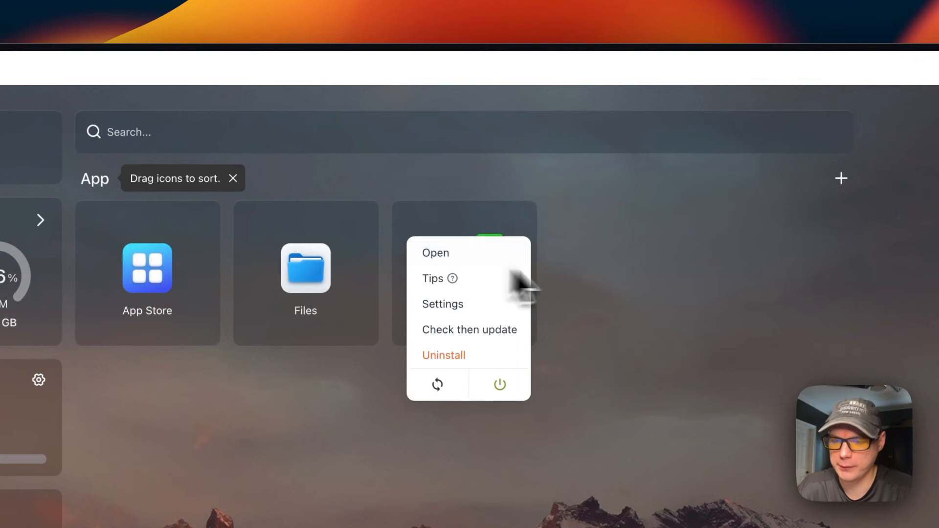
pyautogui.click(657, 272)
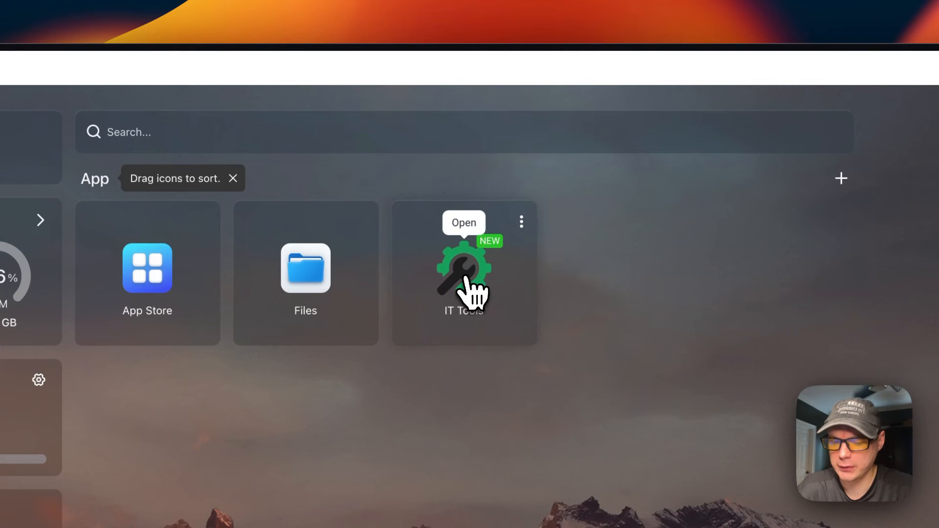
# - Open the IT Tools app and look through the overview of all the tools
pyautogui.click(466, 278)
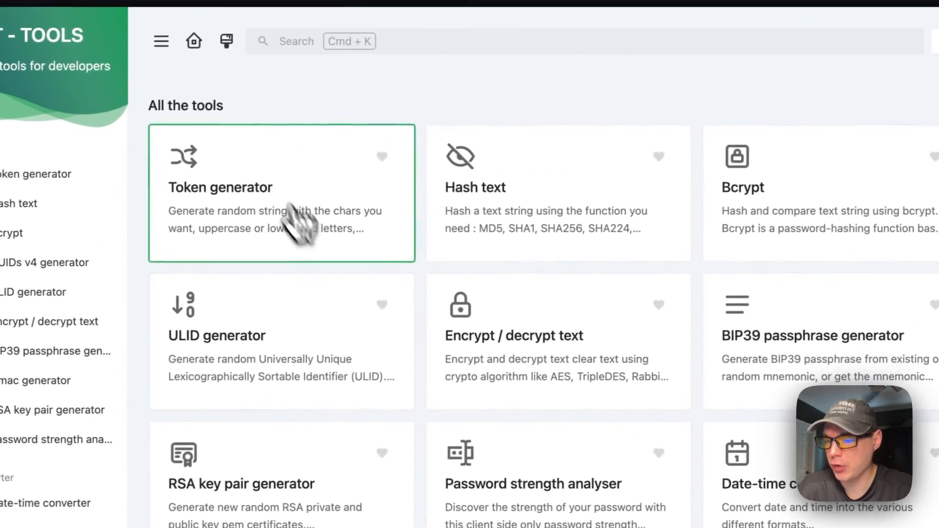
pyautogui.scroll(-10, 378, 342)
pyautogui.scroll(-15, 380, 349)
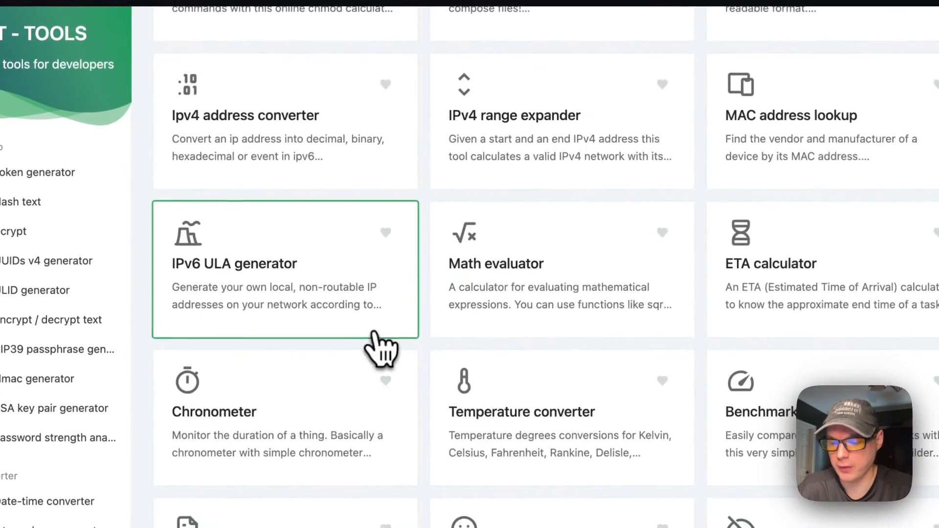
pyautogui.scroll(20, 381, 348)
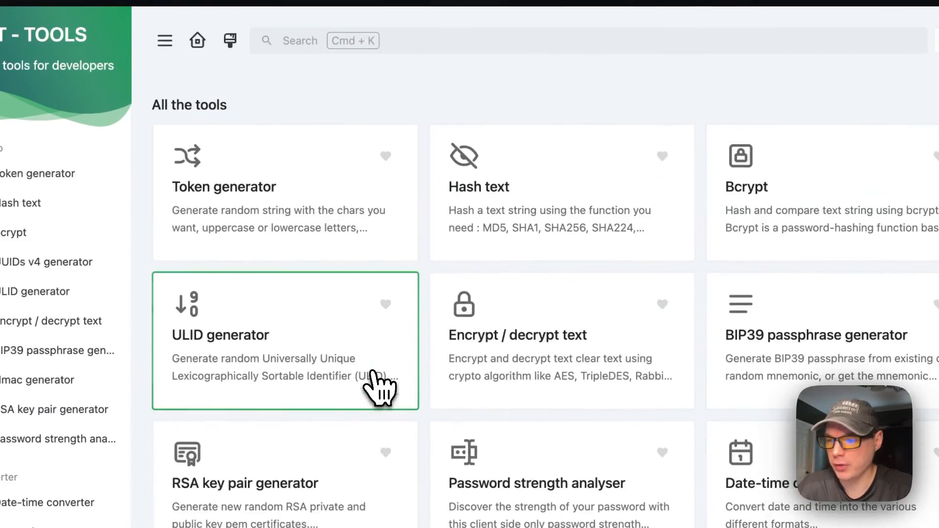
# - Search the tools for "ulid", open the ULID generator and look at the interface language options
pyautogui.click(318, 41)
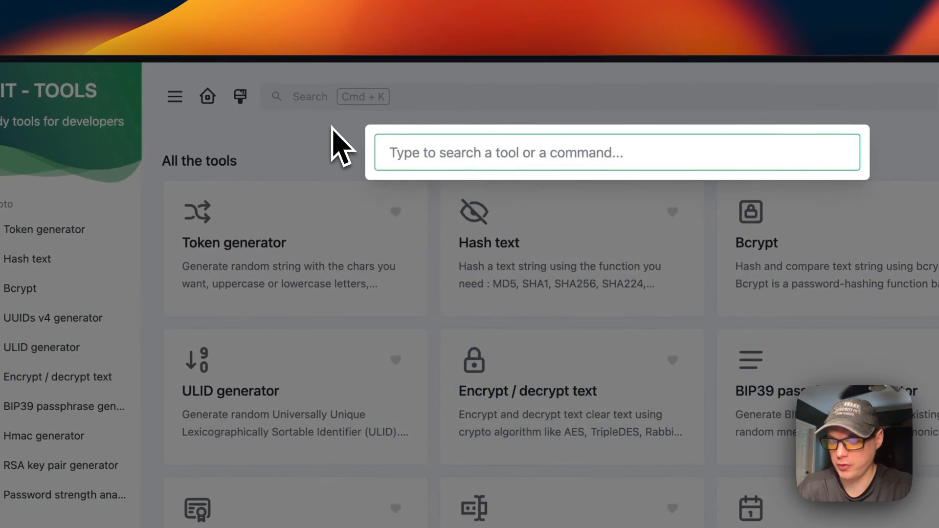
pyautogui.write('ulid')
pyautogui.click(399, 210)
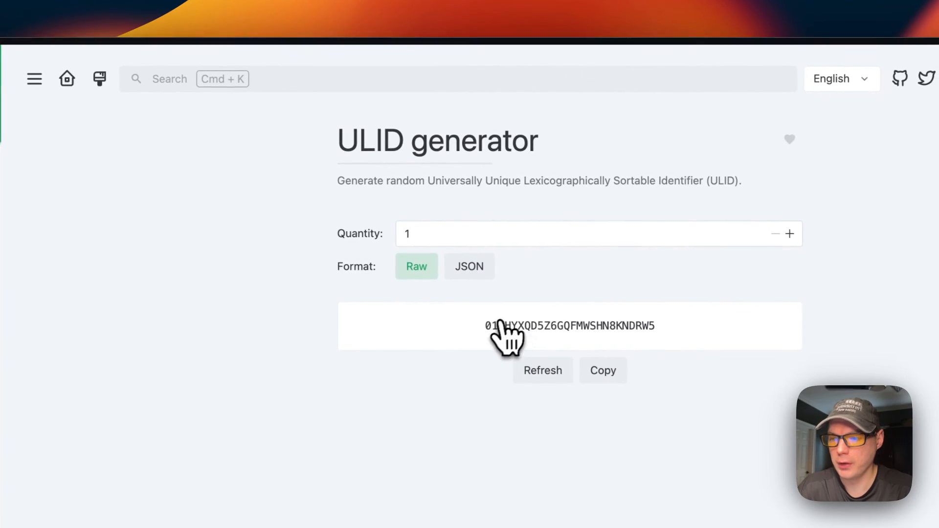
pyautogui.click(846, 83)
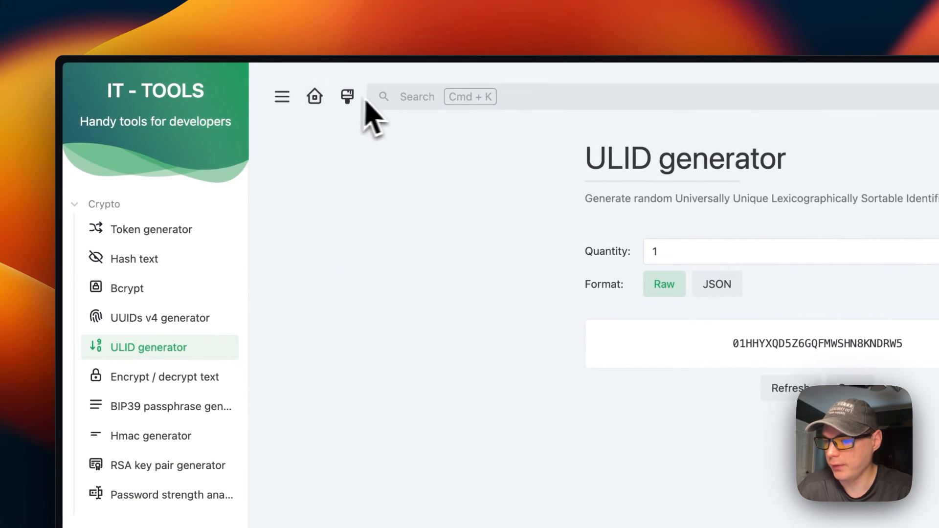
# - Collapse and restore the tool list beside the ULID generator, and look through its categories from Crypto to Data
pyautogui.click(286, 97)
pyautogui.click(107, 96)
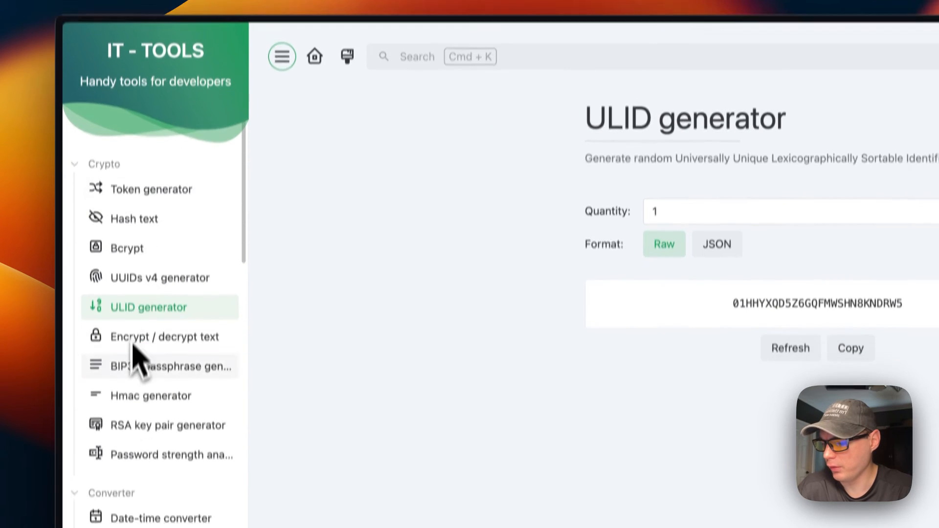
pyautogui.scroll(-20, 132, 411)
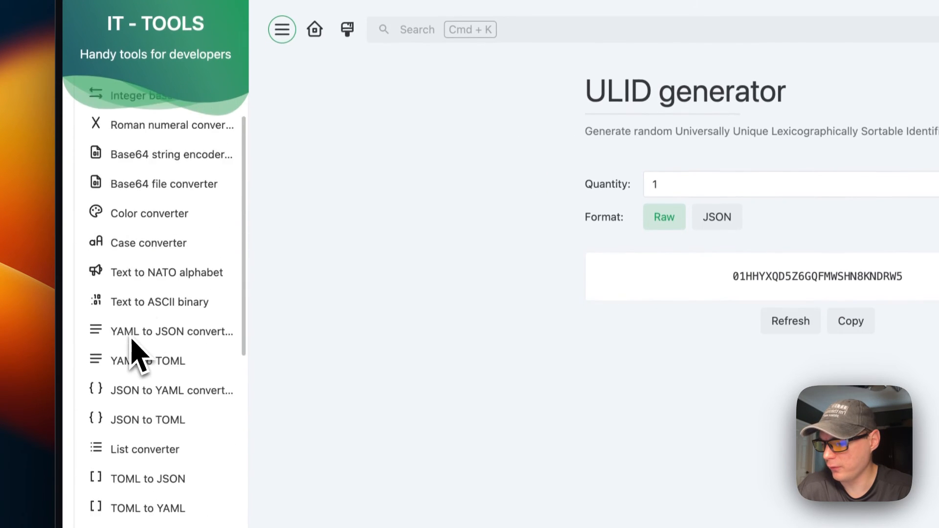
pyautogui.scroll(-10, 132, 342)
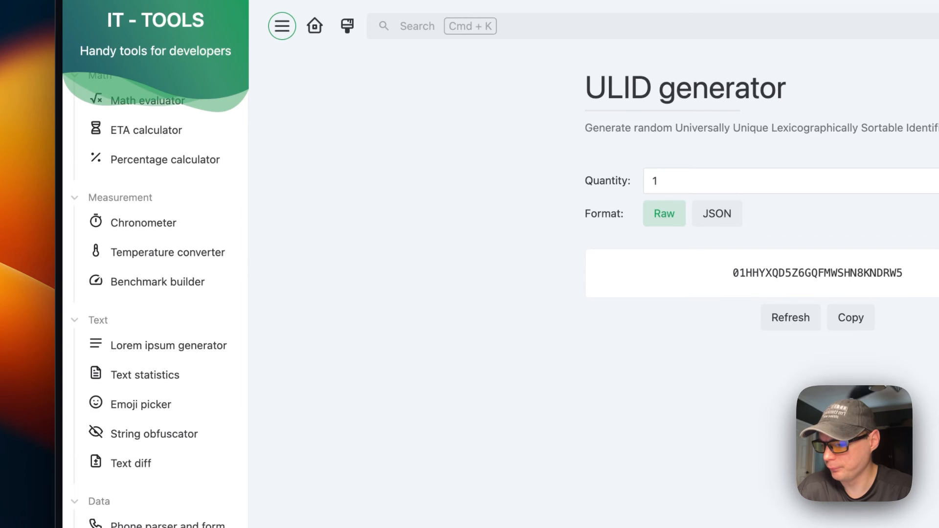
pyautogui.scroll(20, 130, 353)
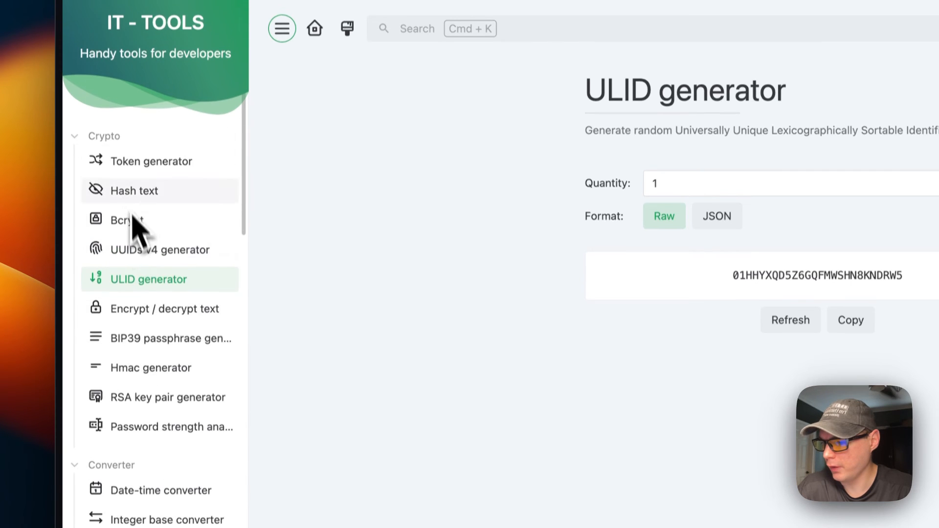
# - Open the Token generator and generate a new random token
pyautogui.click(125, 165)
pyautogui.click(841, 455)
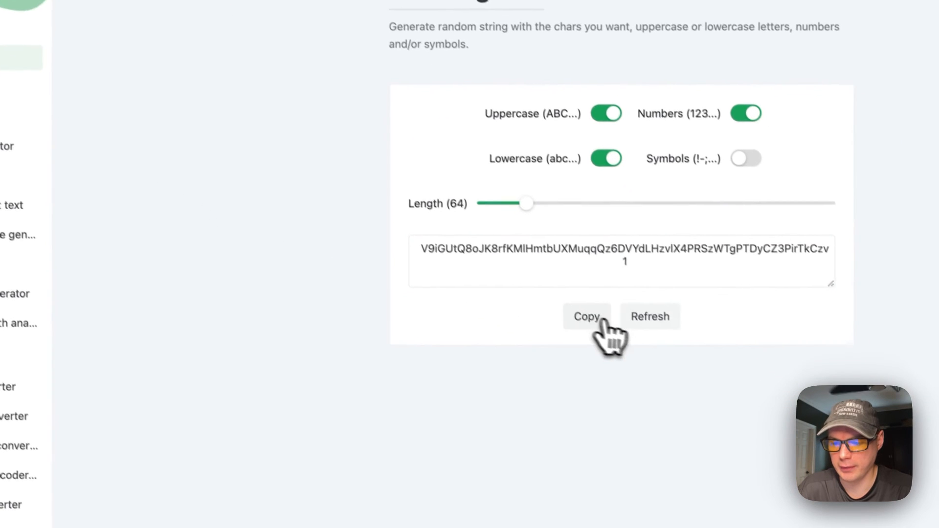
pyautogui.click(617, 294)
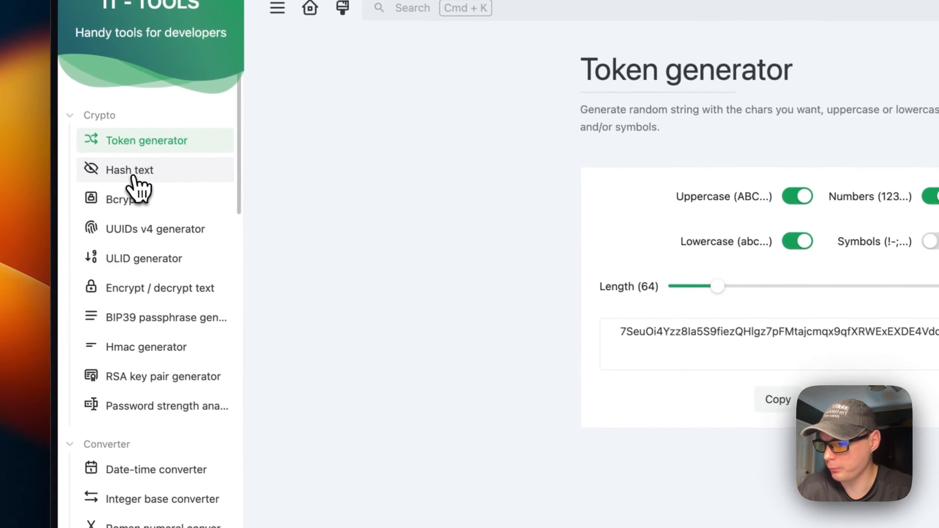
# - View the other Crypto tools one after another, from Hash text and Bcrypt through Hmac and RSA key pair generator to the password strength analyser
pyautogui.click(136, 182)
pyautogui.click(138, 202)
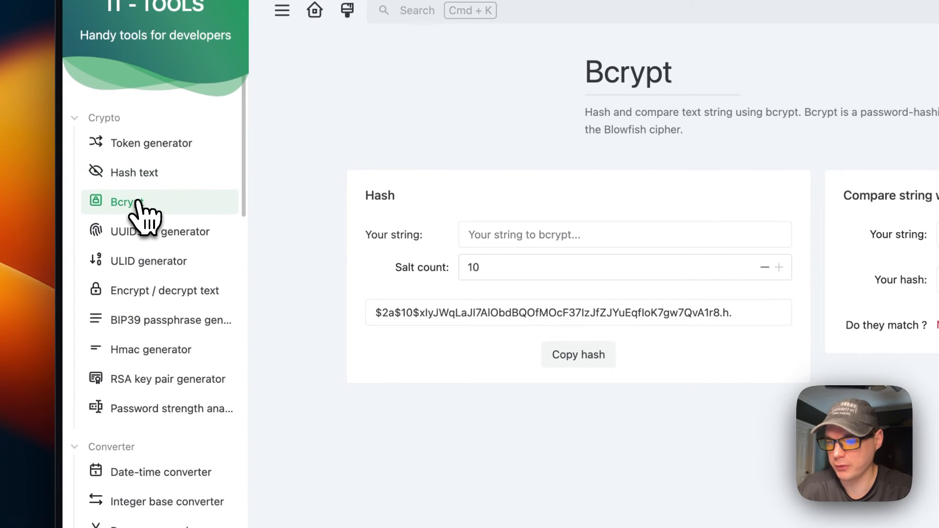
pyautogui.click(142, 235)
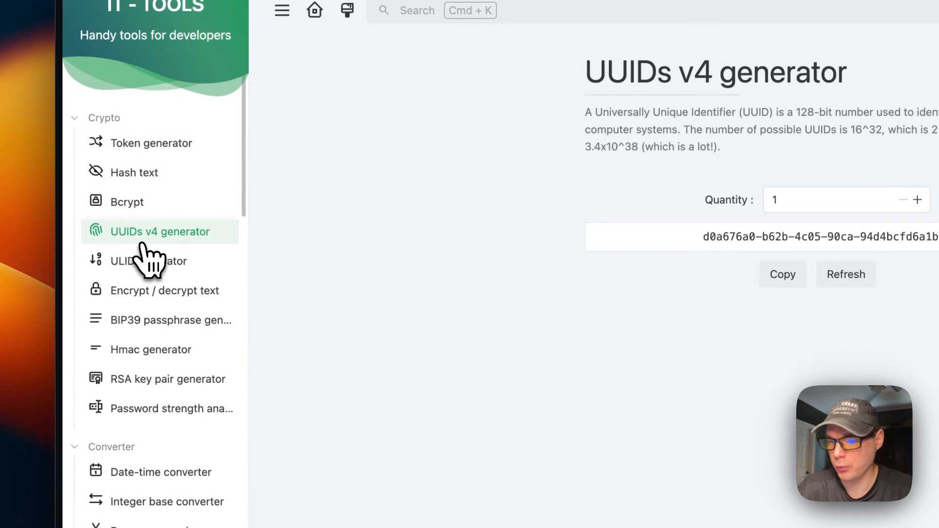
pyautogui.click(146, 262)
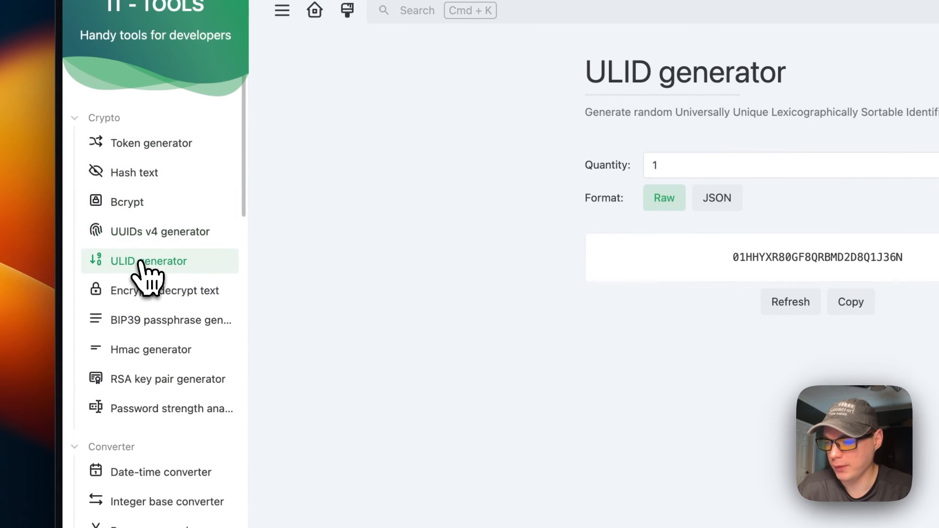
pyautogui.click(142, 298)
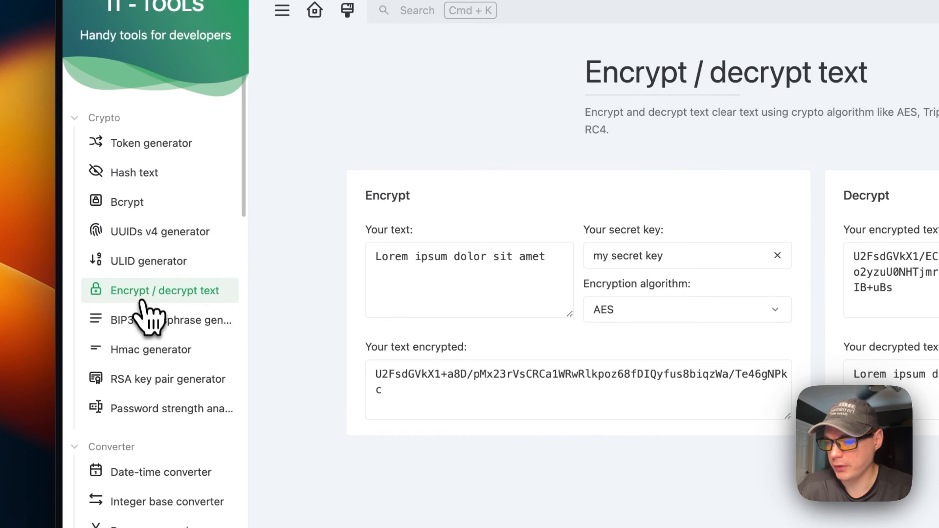
pyautogui.click(146, 331)
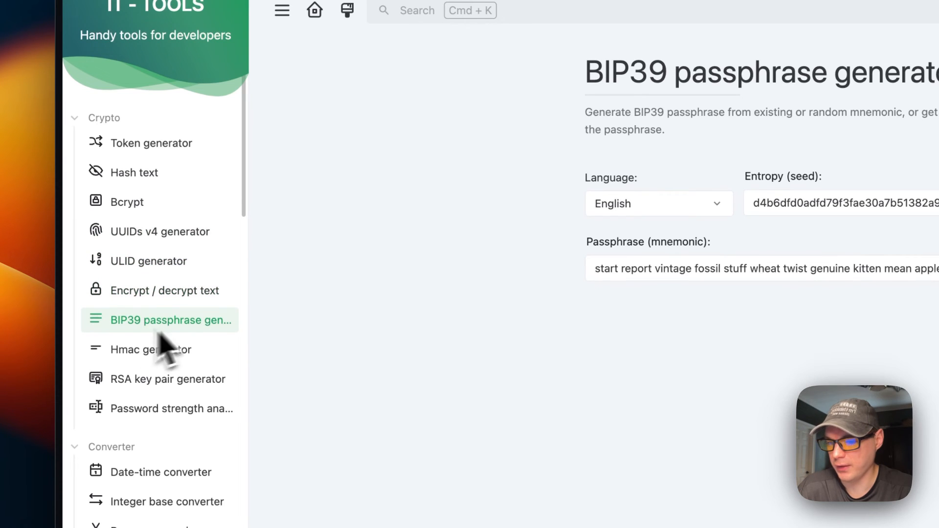
pyautogui.click(184, 362)
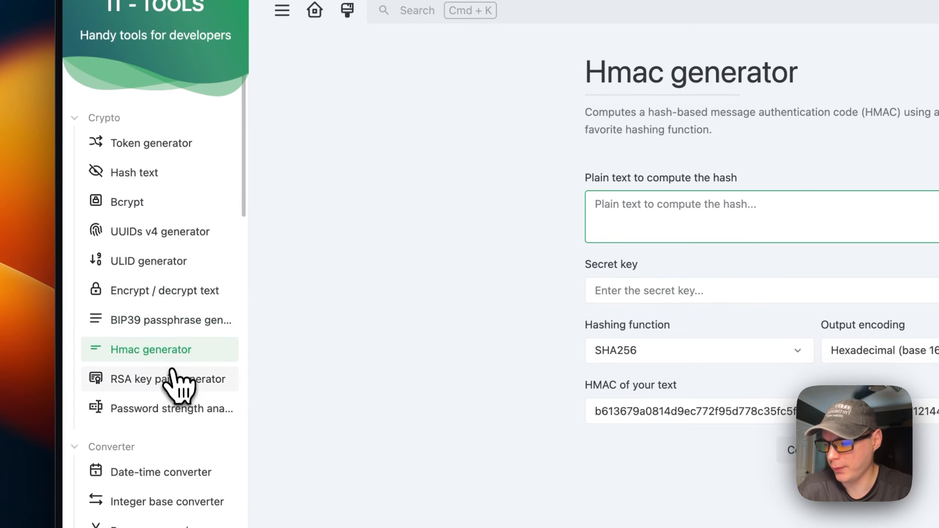
pyautogui.click(172, 376)
pyautogui.click(166, 410)
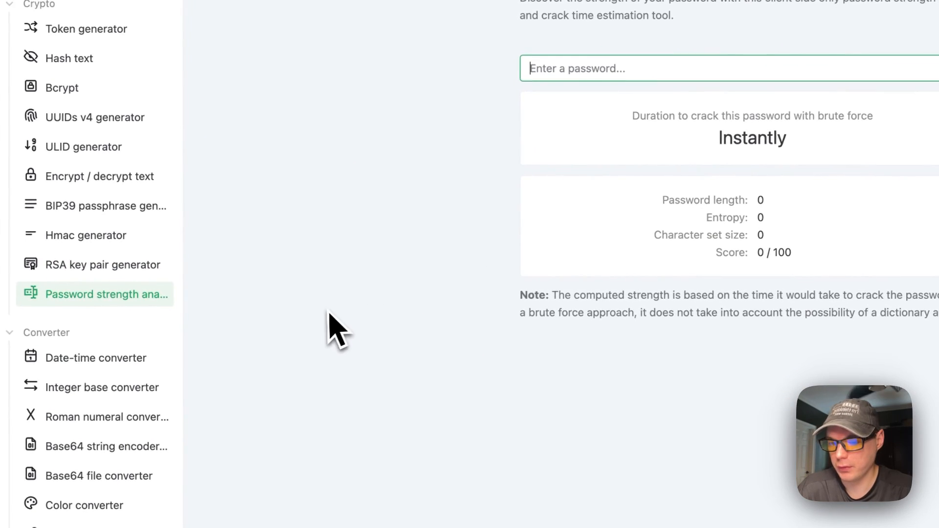
# - Look through the remaining tool categories, from Network and Measurement to Text and Data
pyautogui.scroll(-20, 78, 436)
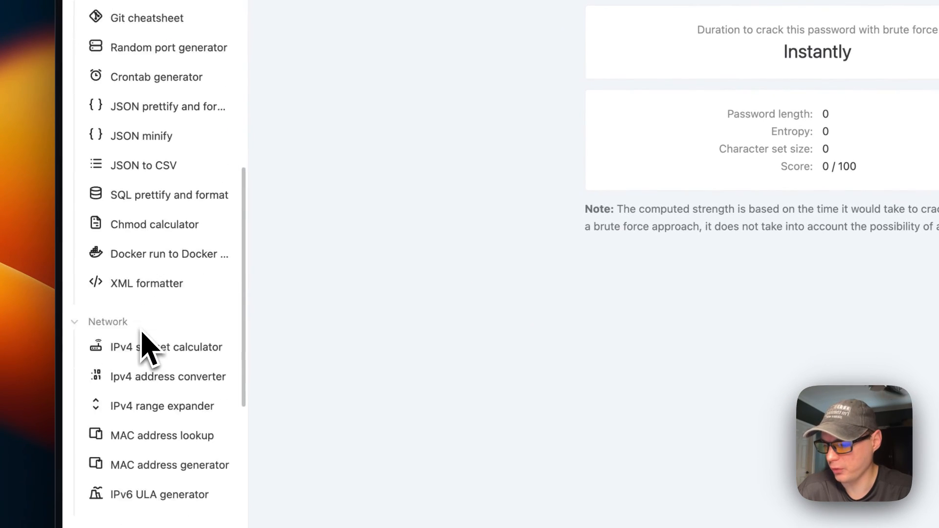
pyautogui.scroll(-9, 146, 347)
pyautogui.scroll(1, 147, 274)
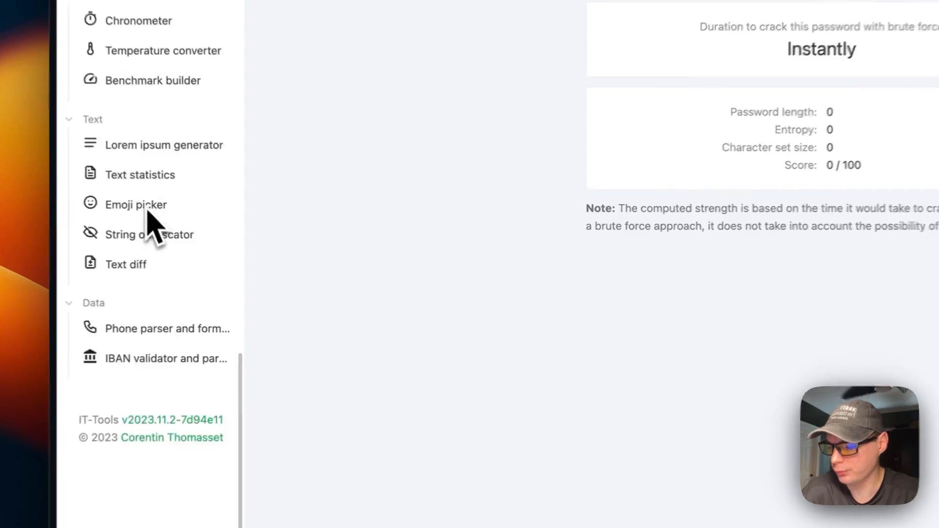